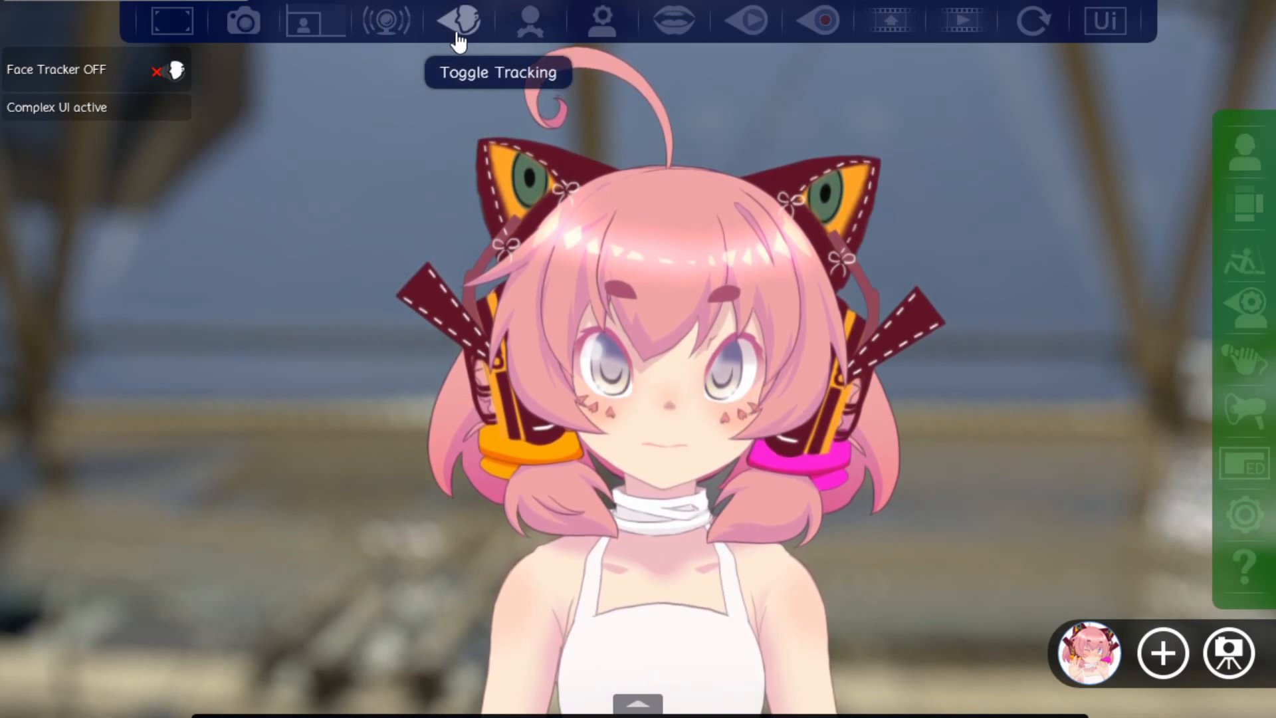
Step: Turn on face tracking and open the avatar settings with the avatar's face in view
click(457, 41)
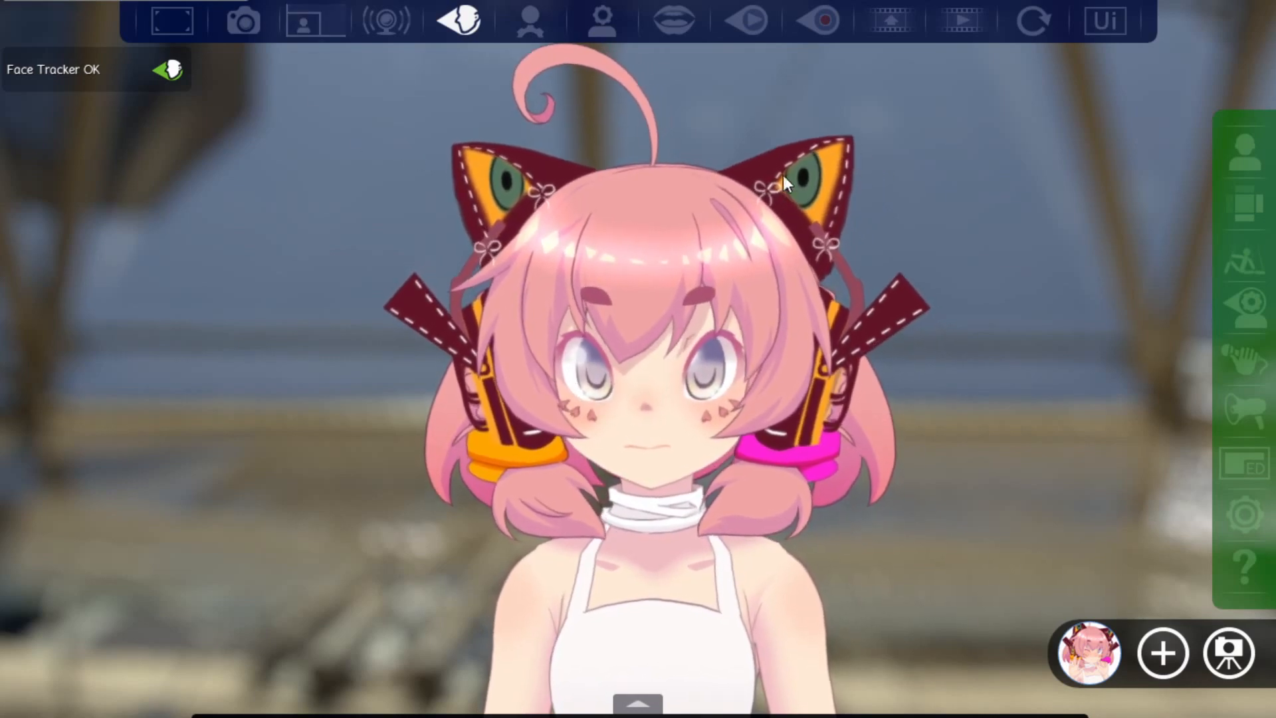
click(1231, 154)
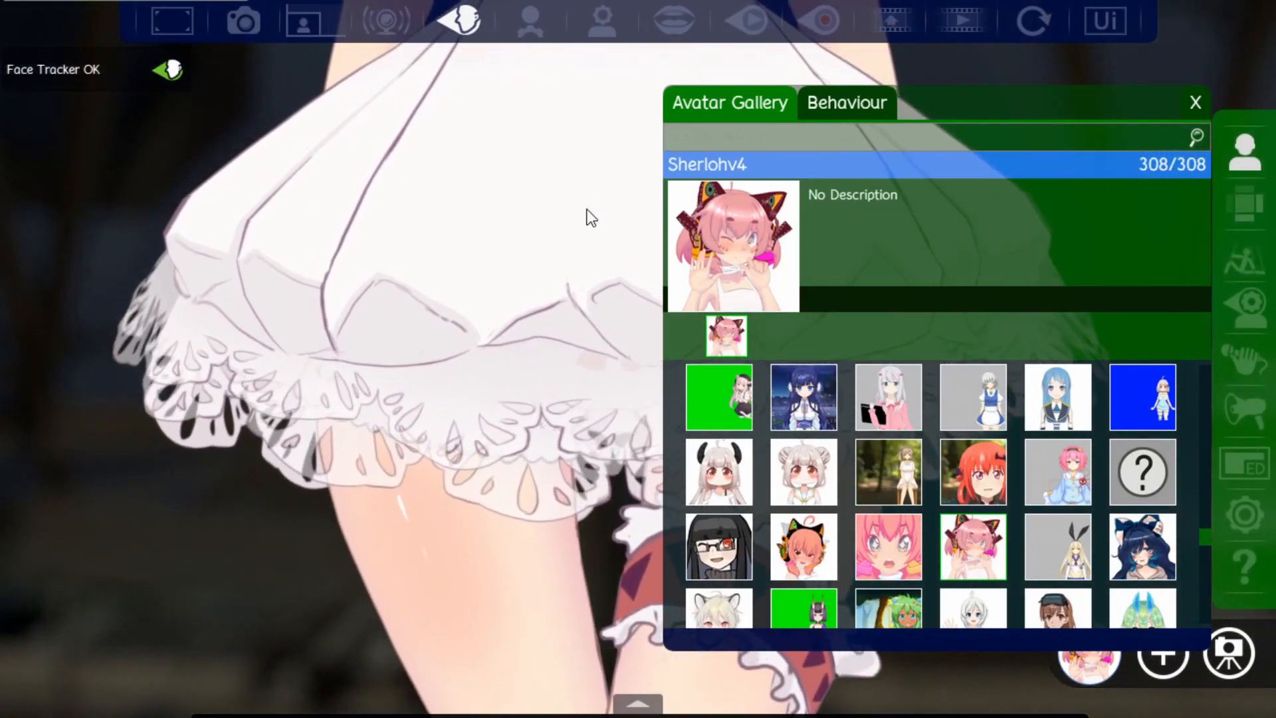
drag(587, 209, 557, 564)
drag(544, 180, 511, 655)
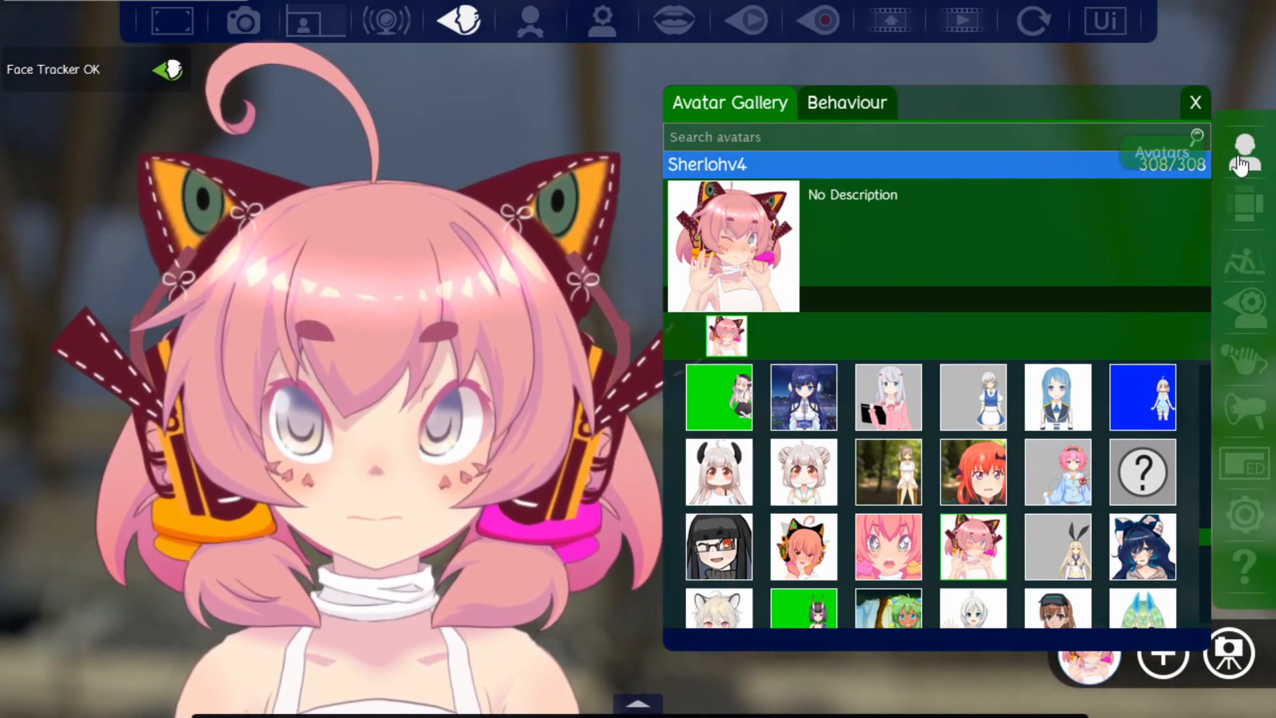
Step: Review the avatar behaviour options, including the eye, eyebrow, blink, pupil and custom action settings
click(871, 107)
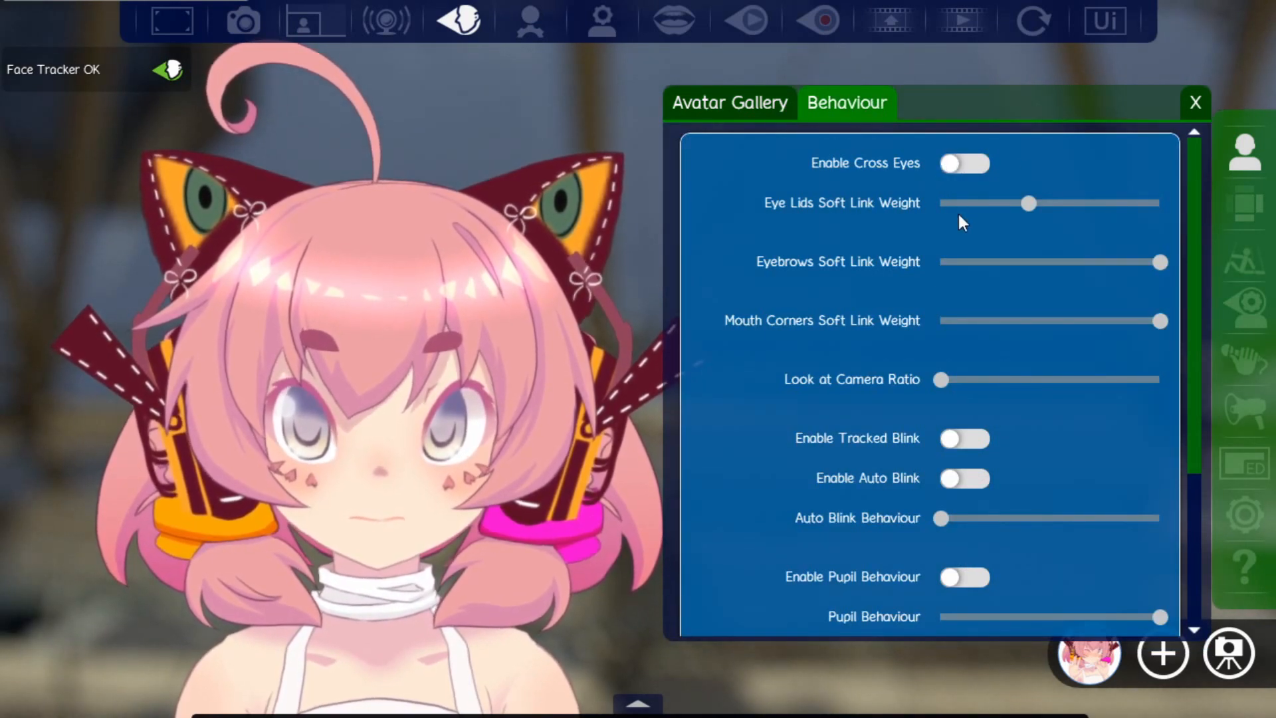
scroll(956, 218, down, 5)
scroll(963, 465, down, 1)
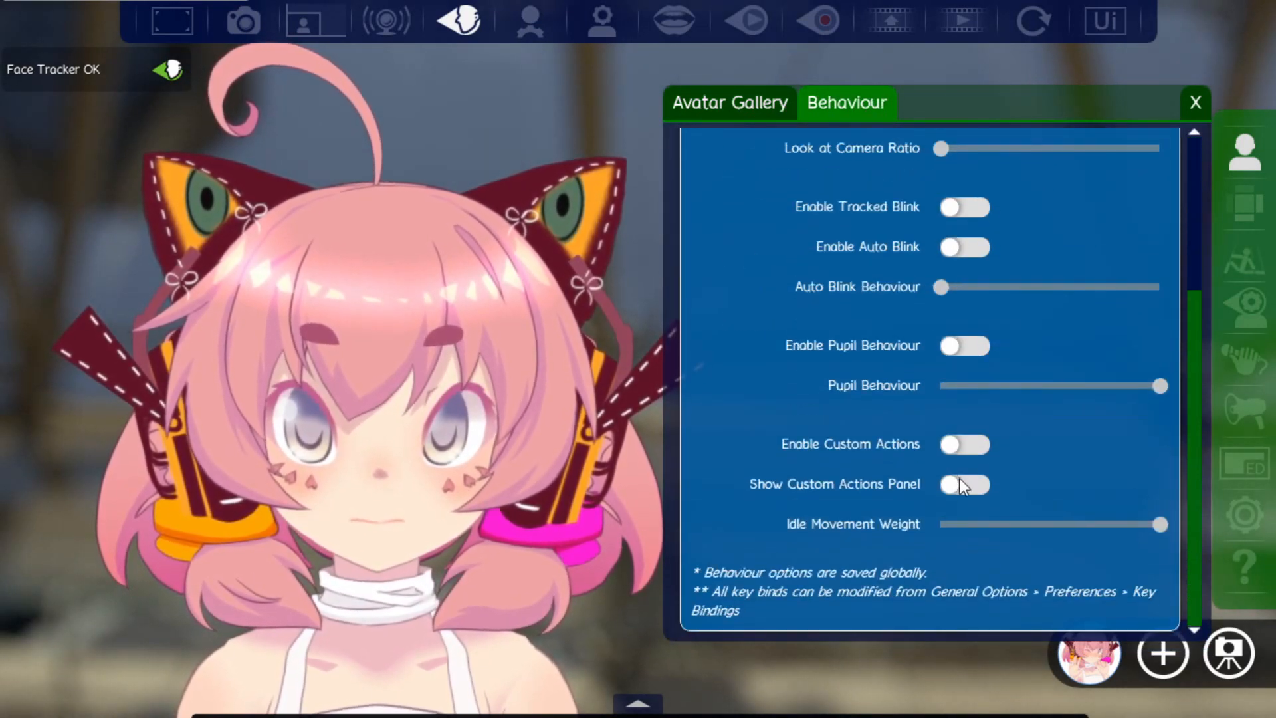
scroll(971, 426, up, 2)
scroll(972, 462, down, 2)
scroll(971, 462, down, 1)
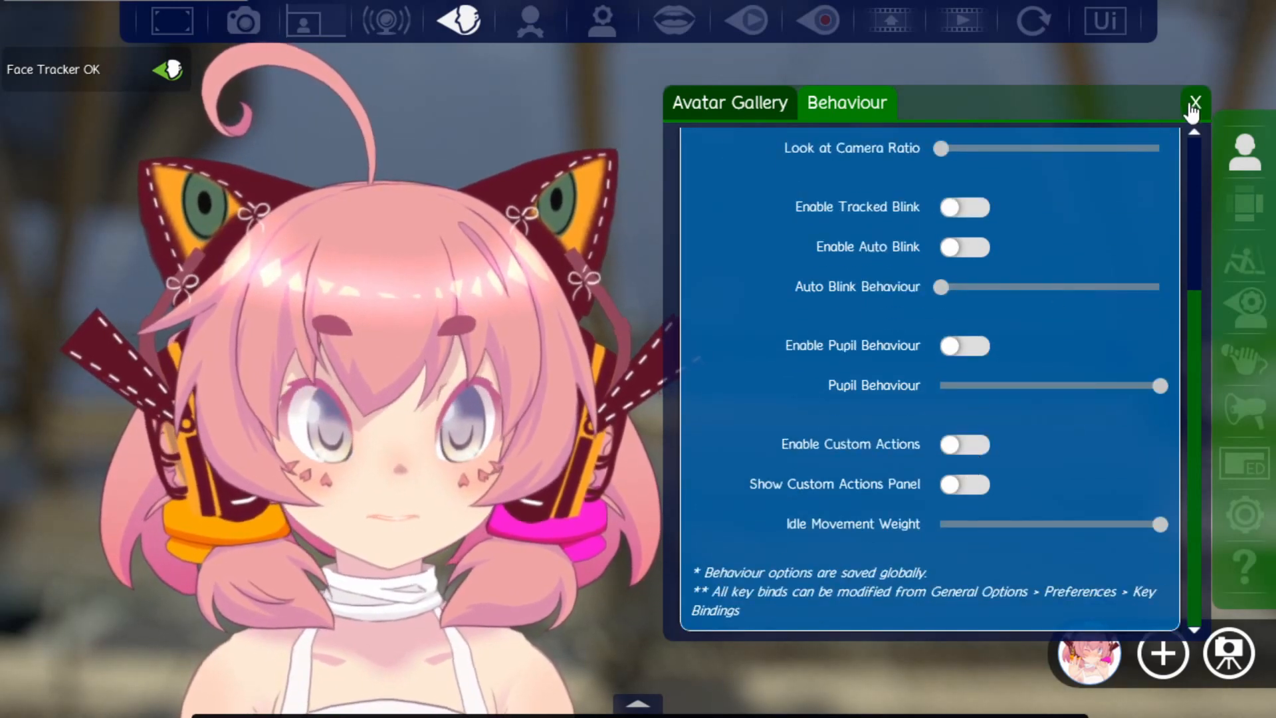
click(1193, 105)
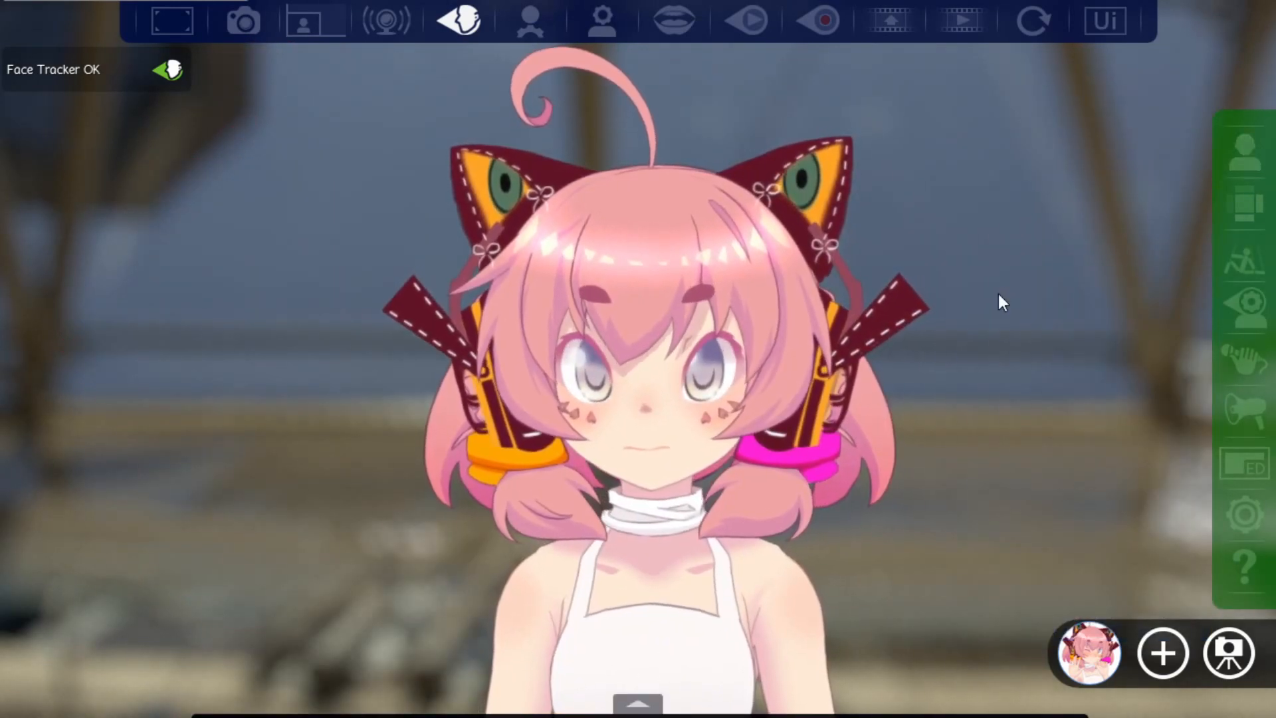
Step: Set the ULSee tracker's webcam resolution to 1920 x 1080 in the tracking settings
click(1247, 321)
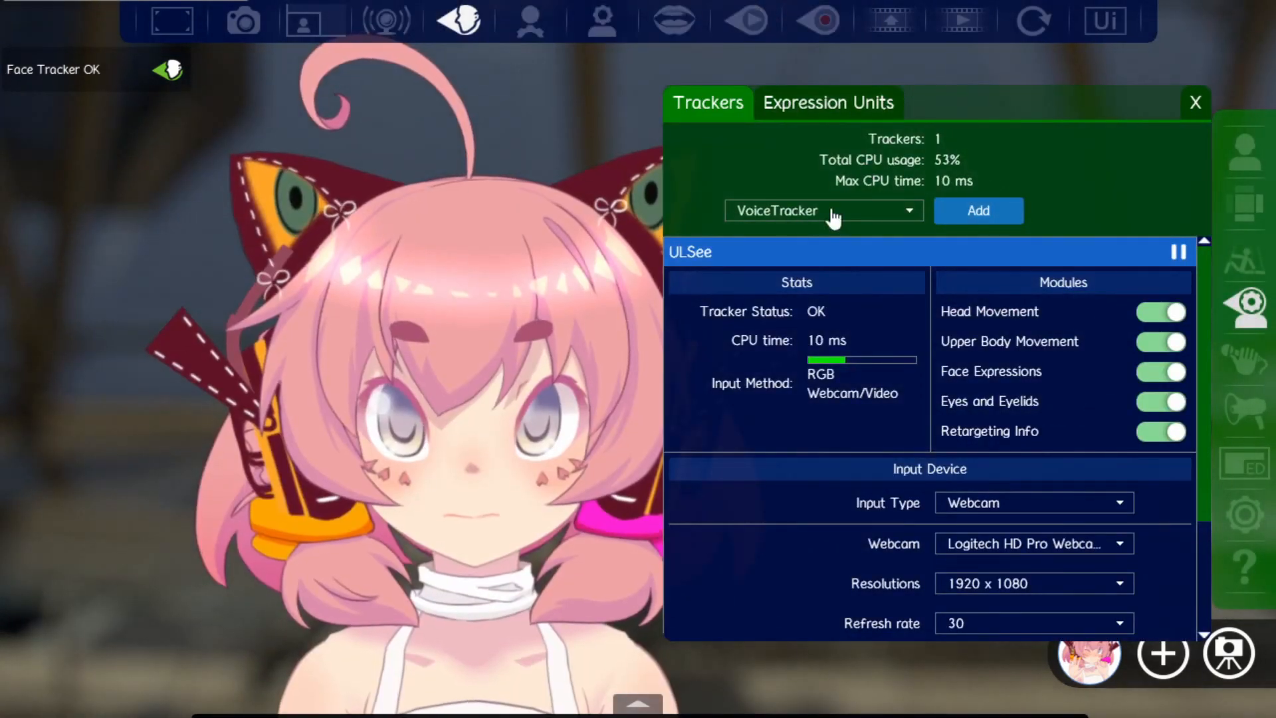
scroll(930, 306, down, 1)
scroll(991, 483, down, 1)
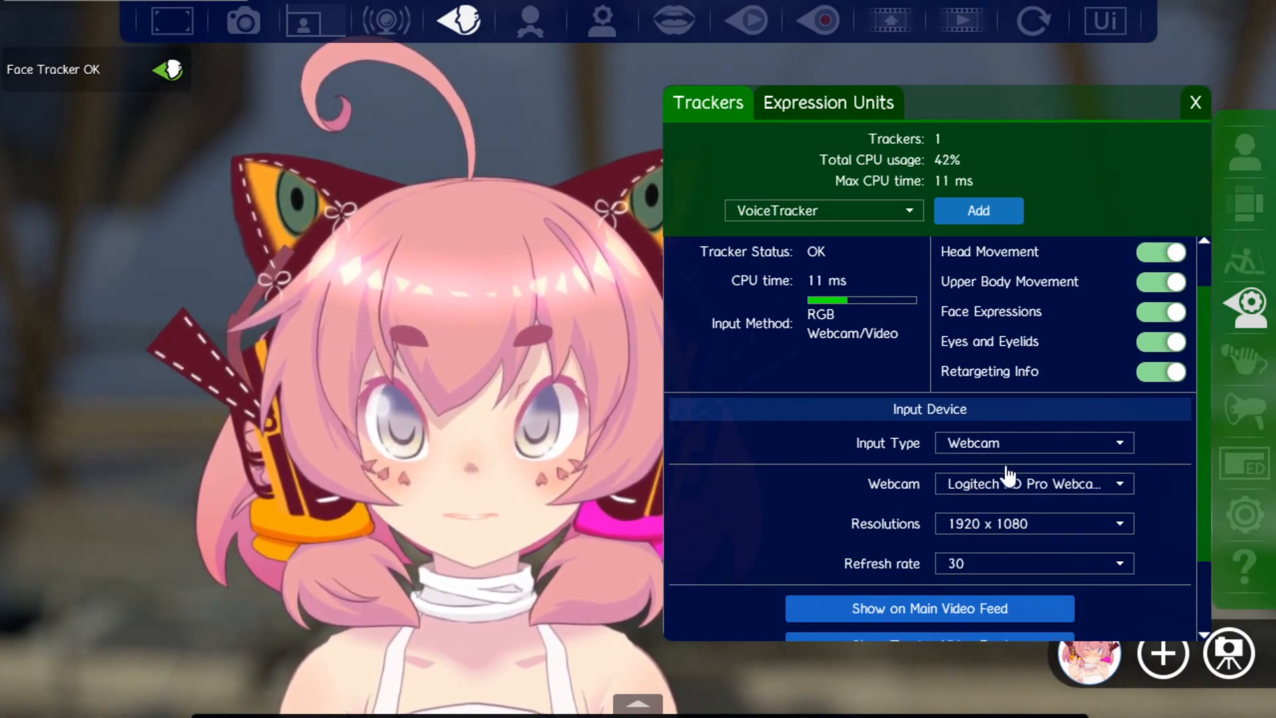
scroll(1007, 477, down, 1)
click(997, 505)
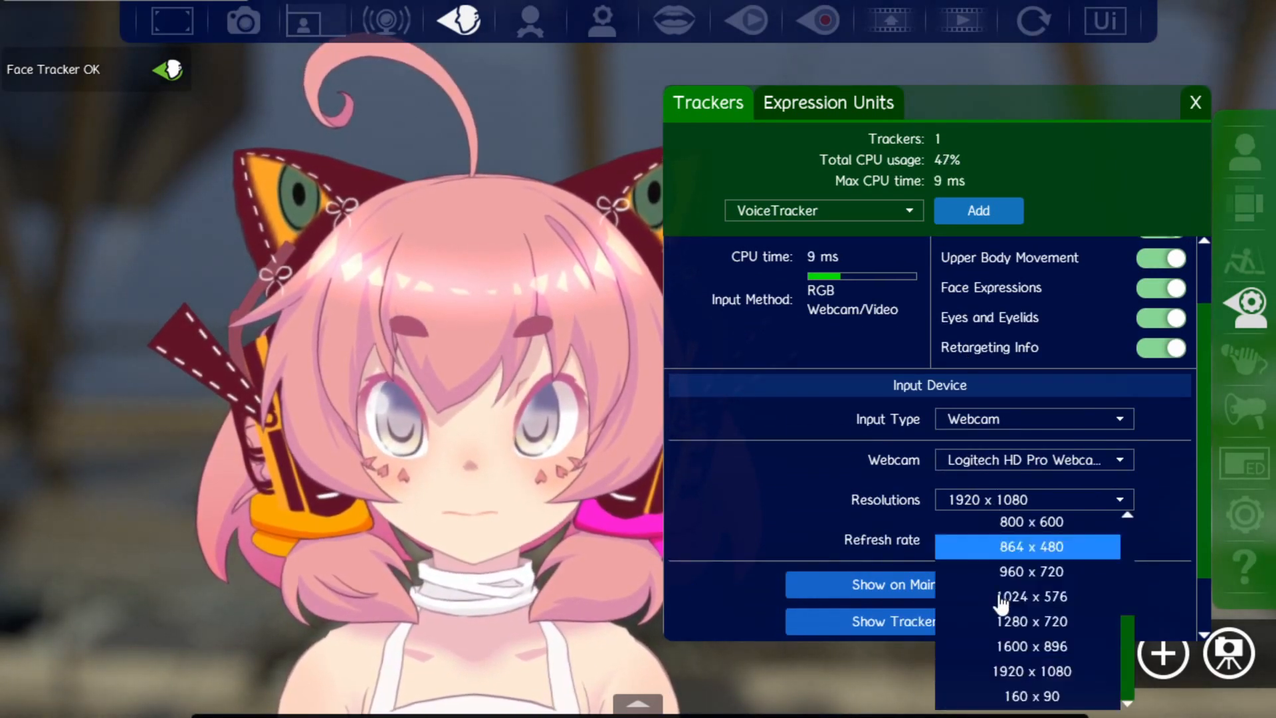
click(1010, 671)
Step: Turn off the 60 Hz tracking refresh rate in the tracker's additional options
scroll(1037, 565, down, 1)
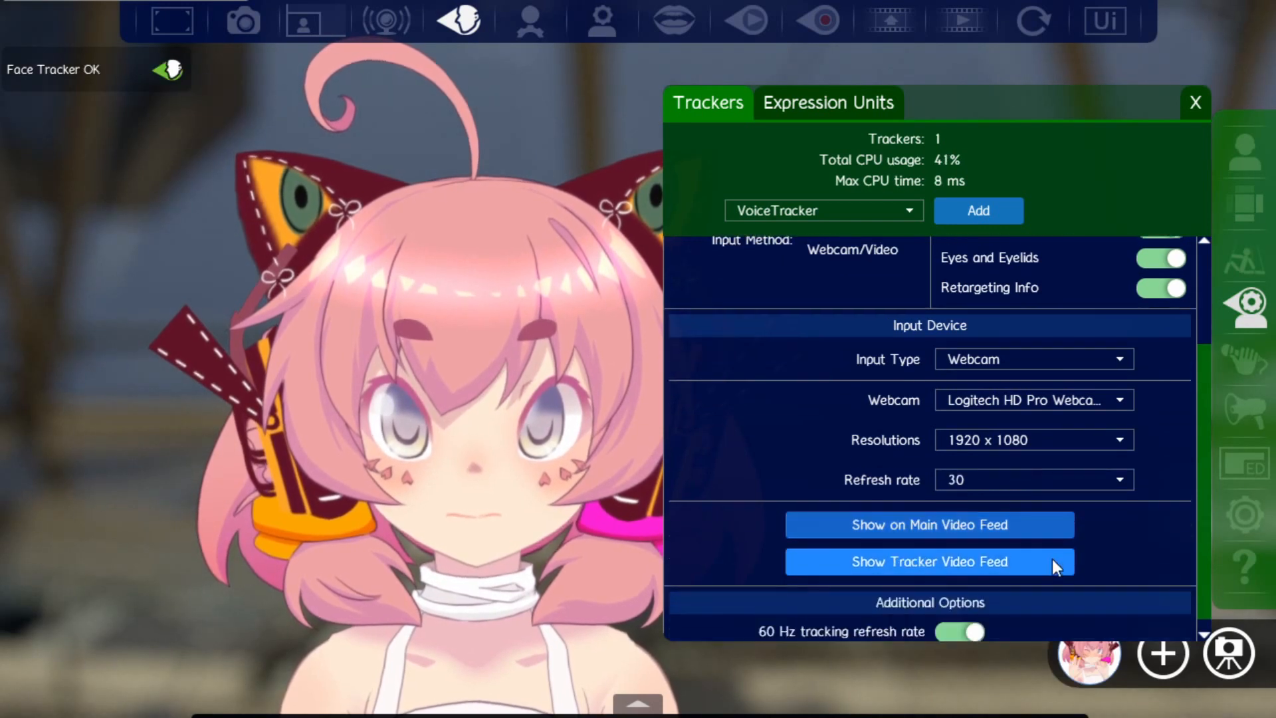
scroll(1052, 561, down, 1)
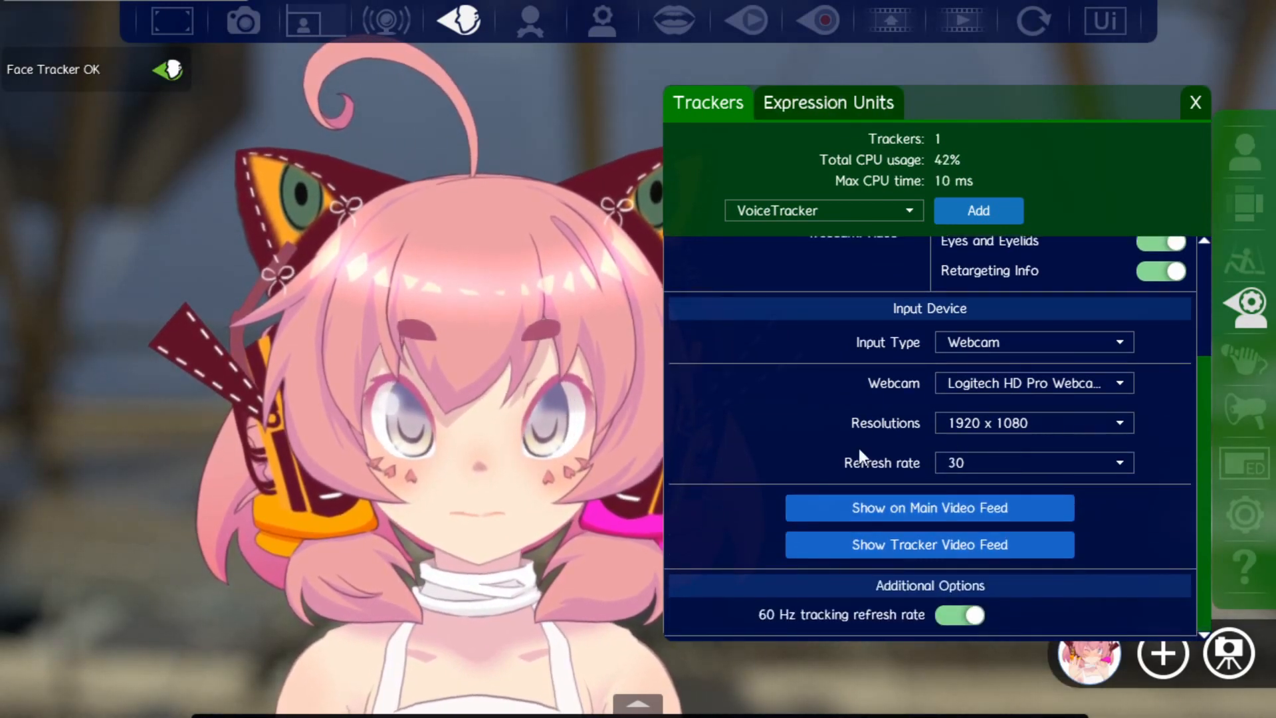
click(955, 619)
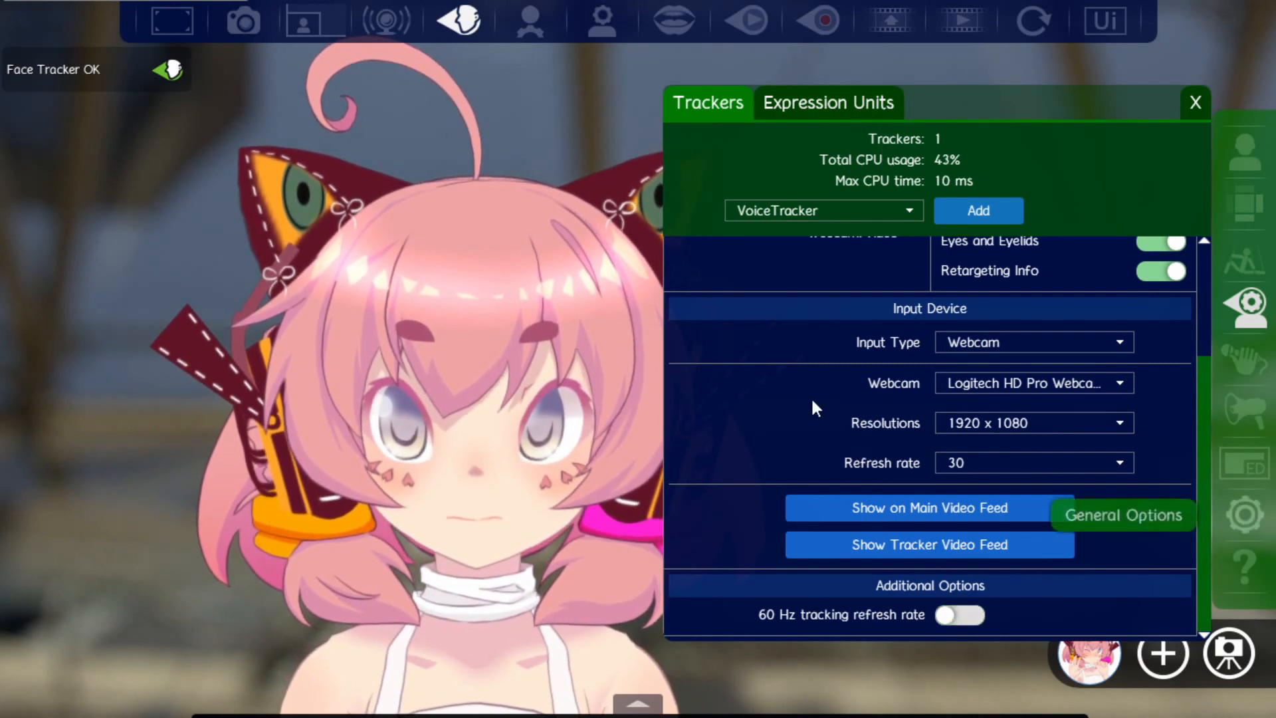
Step: Disable the Body Pitch and Nose Up/Down units among the general expression units
click(827, 111)
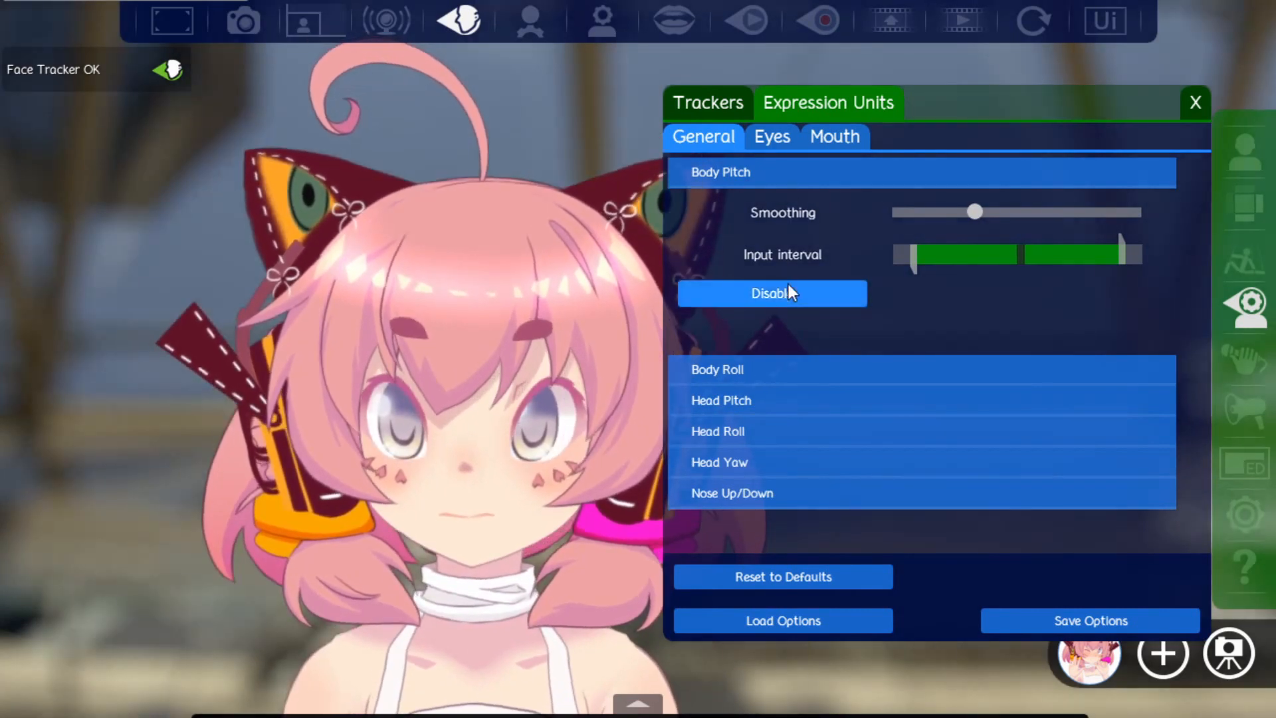
click(788, 296)
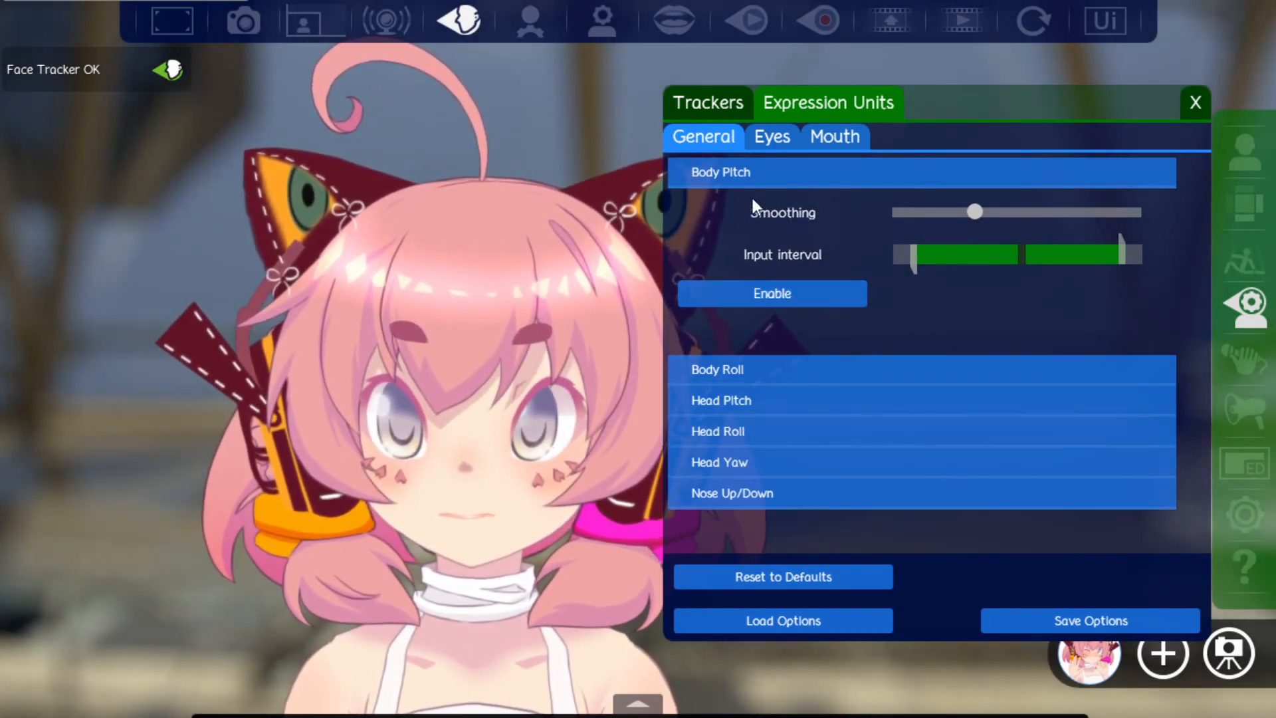
click(734, 369)
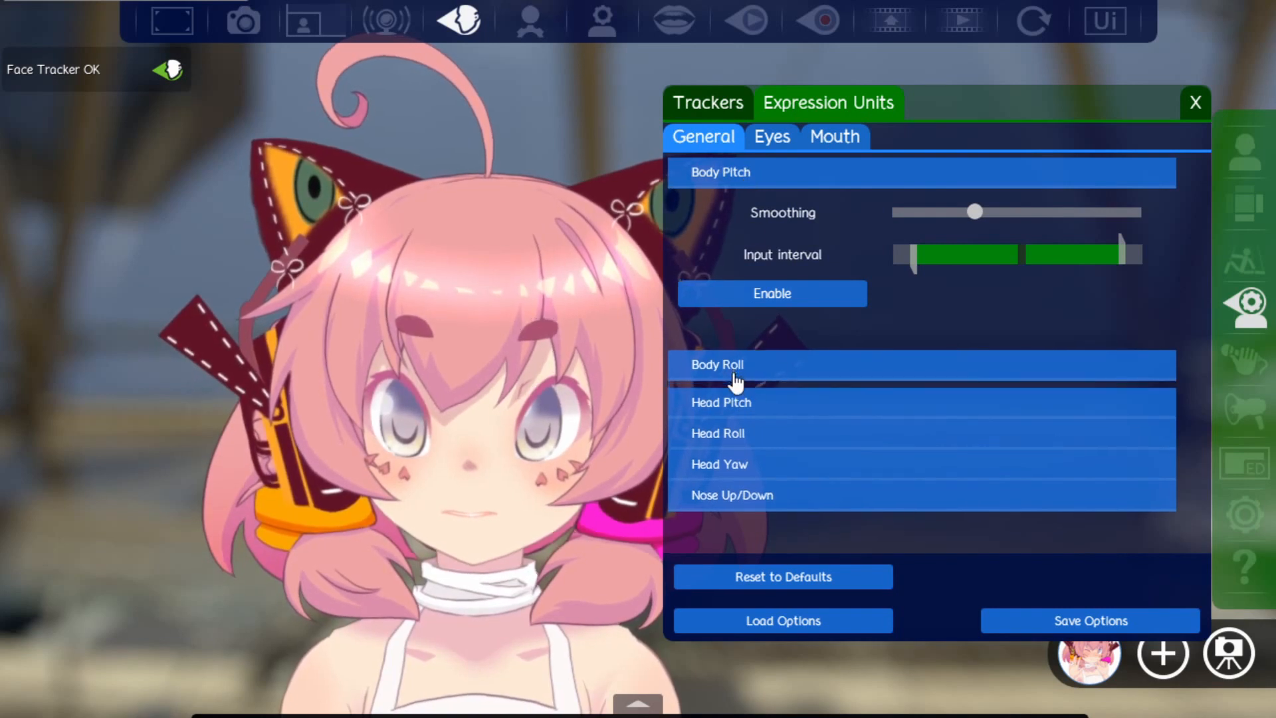
click(735, 507)
click(789, 459)
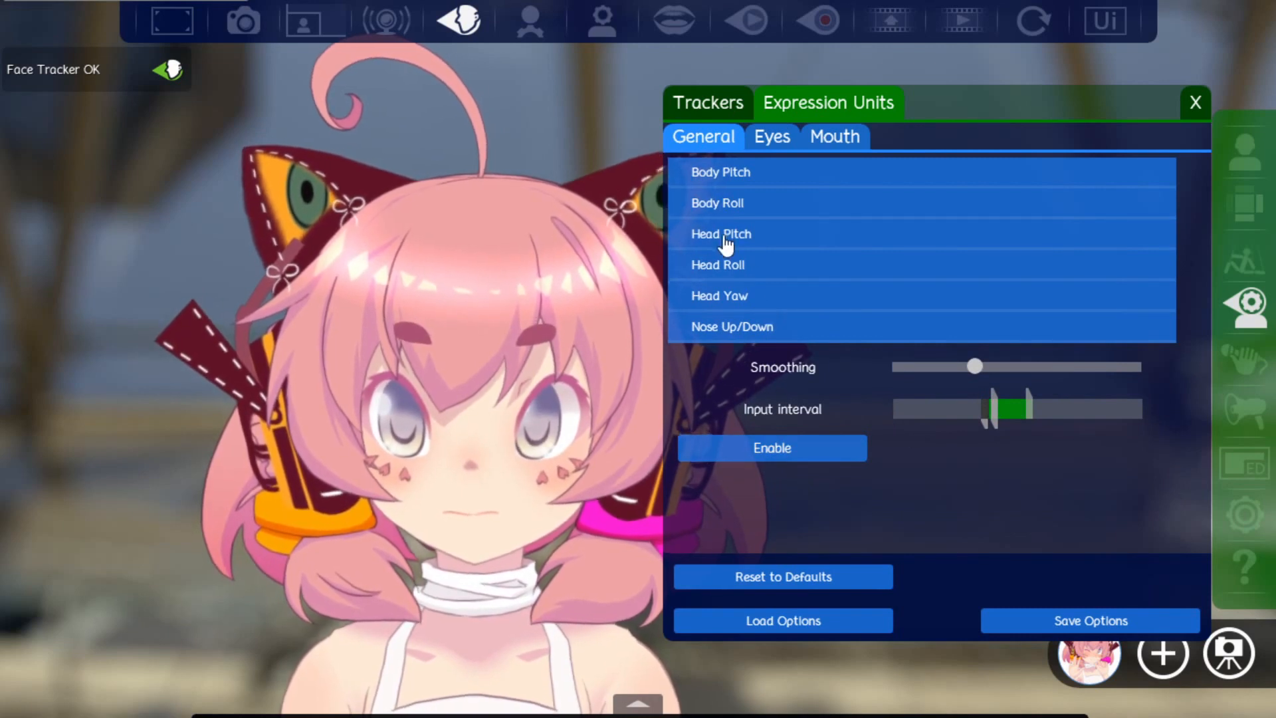
Step: Lower the Head Pitch input interval's upper limit to just below the middle and set its smoothing near the low end
click(749, 206)
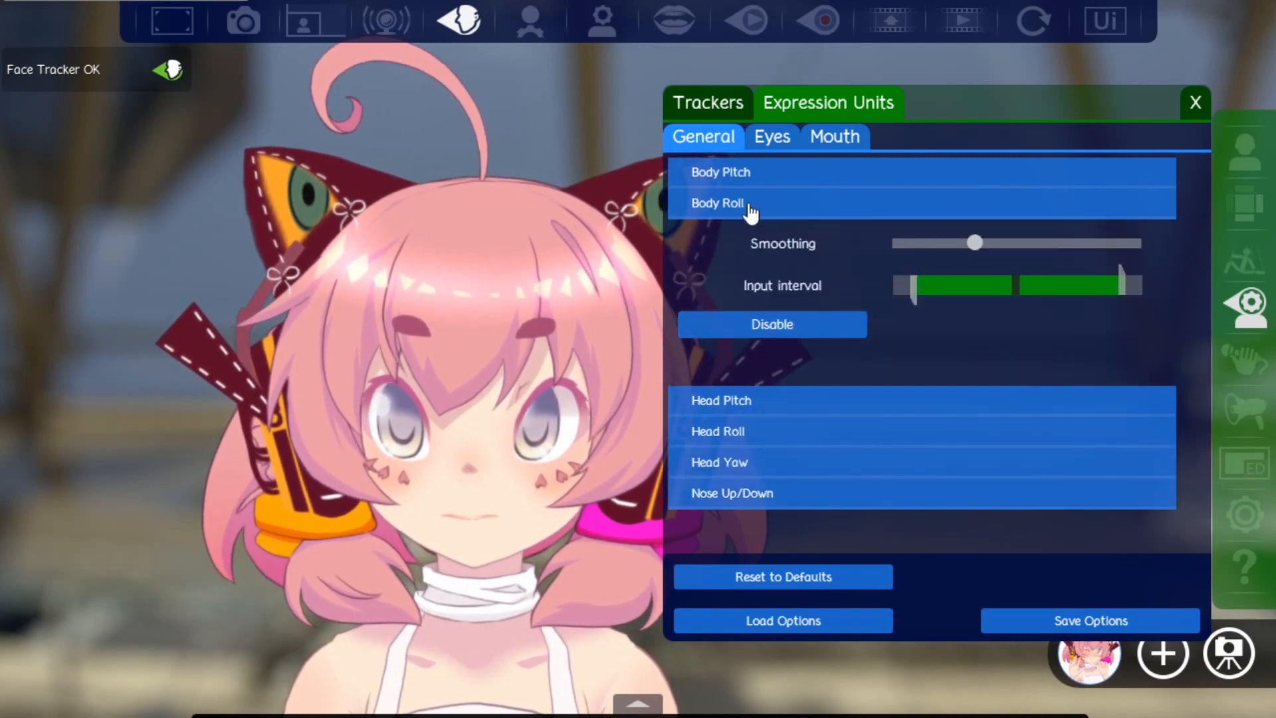
click(755, 406)
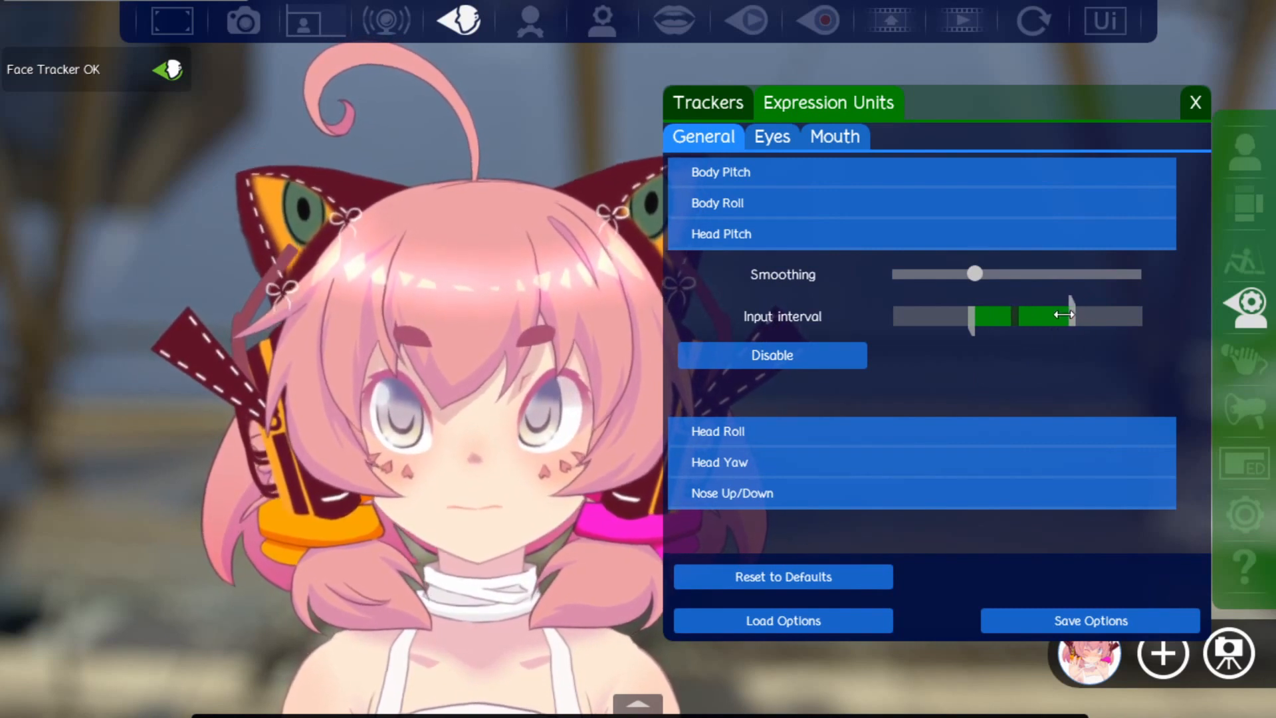
drag(1064, 314, 1002, 326)
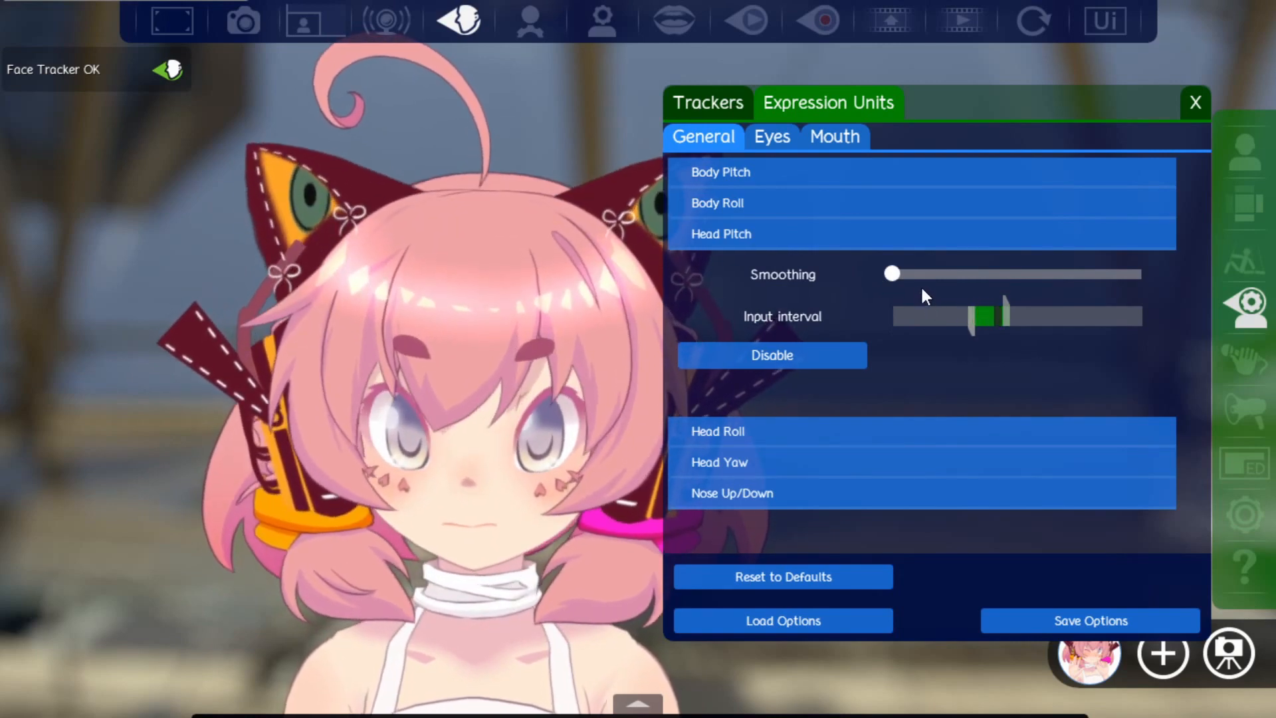
drag(897, 275, 1174, 268)
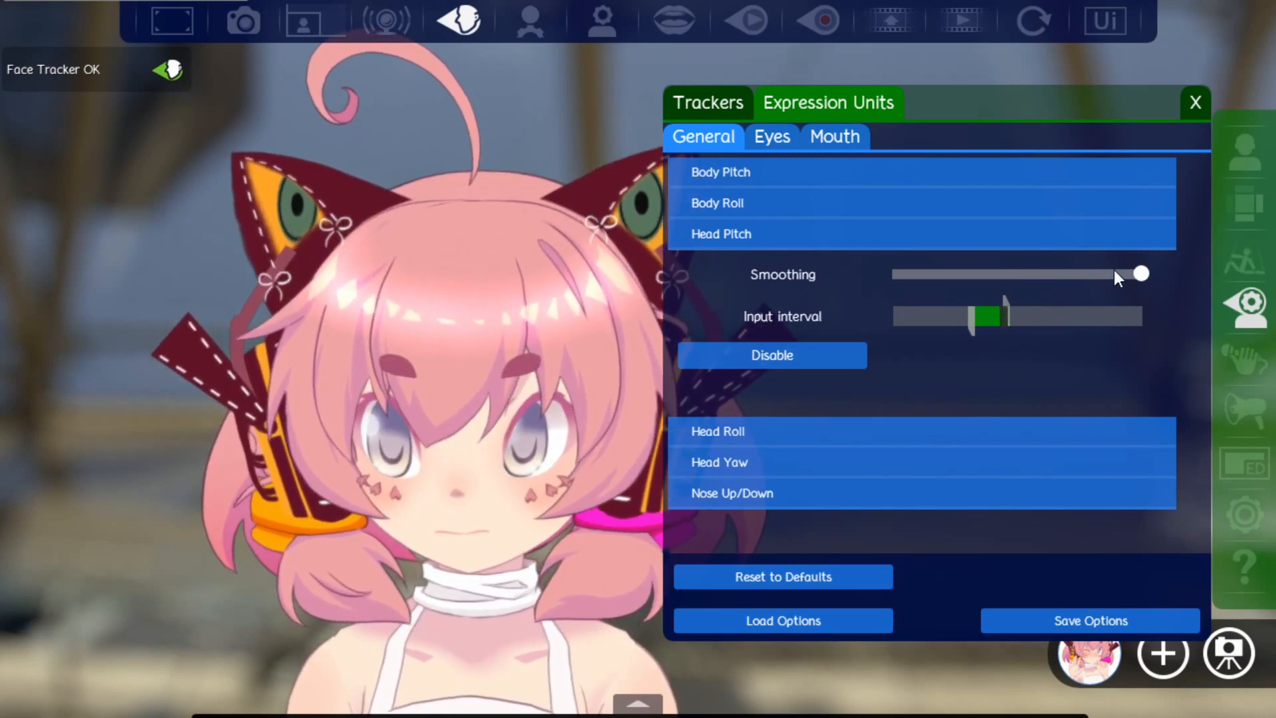
drag(1141, 274, 924, 276)
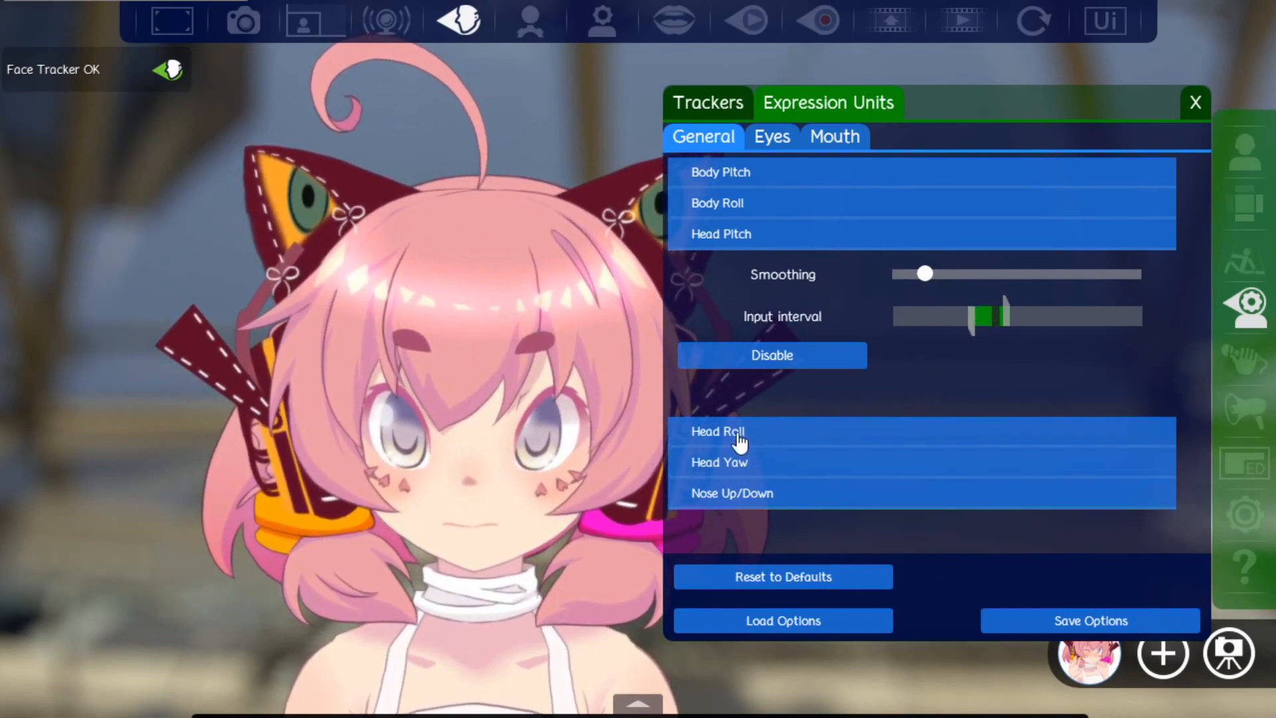
click(735, 435)
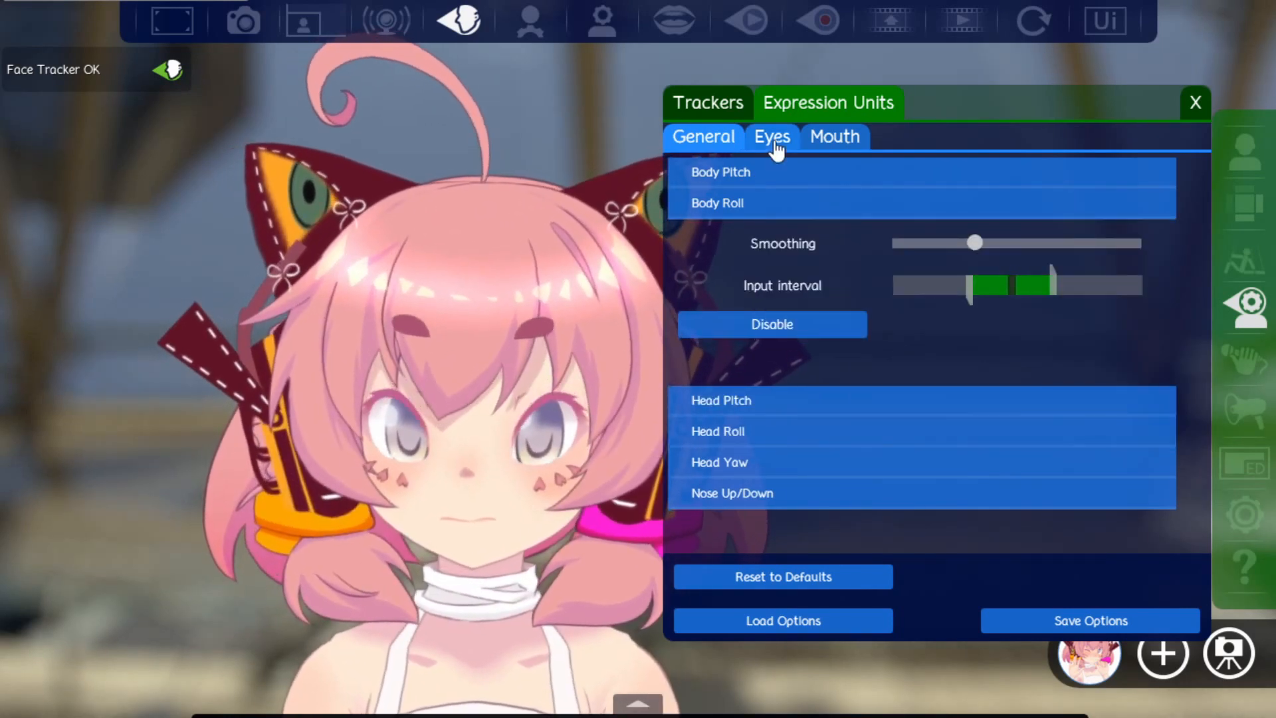
Step: Narrow the Left Eye Closed input interval to between just above the middle and about three-quarters, and reduce its smoothing to about one-fifth
click(774, 142)
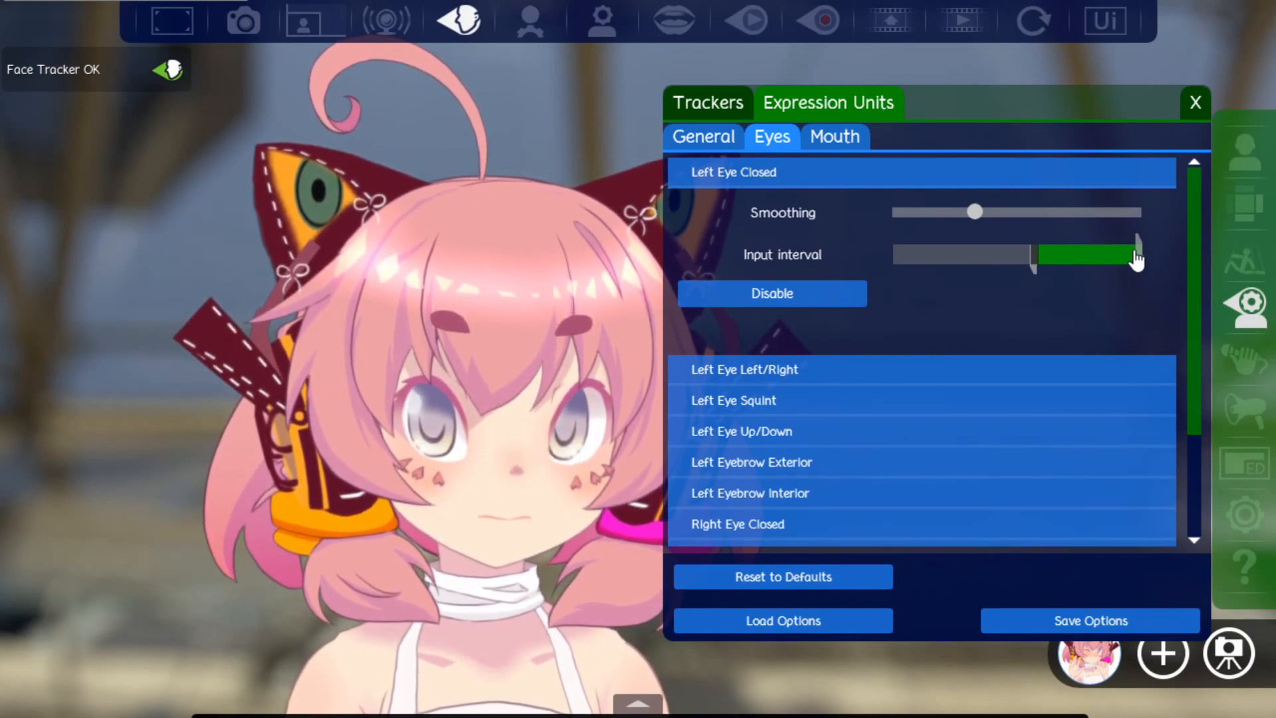
drag(1026, 259, 936, 265)
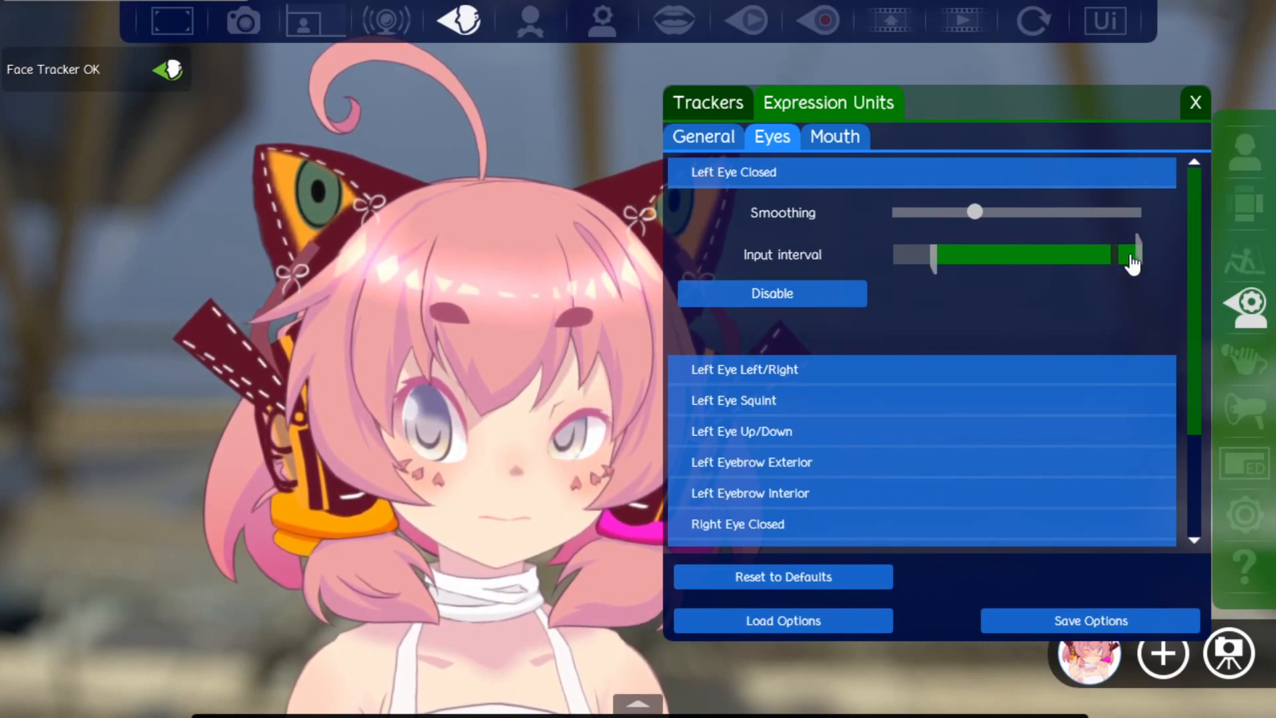
drag(1140, 255, 1130, 255)
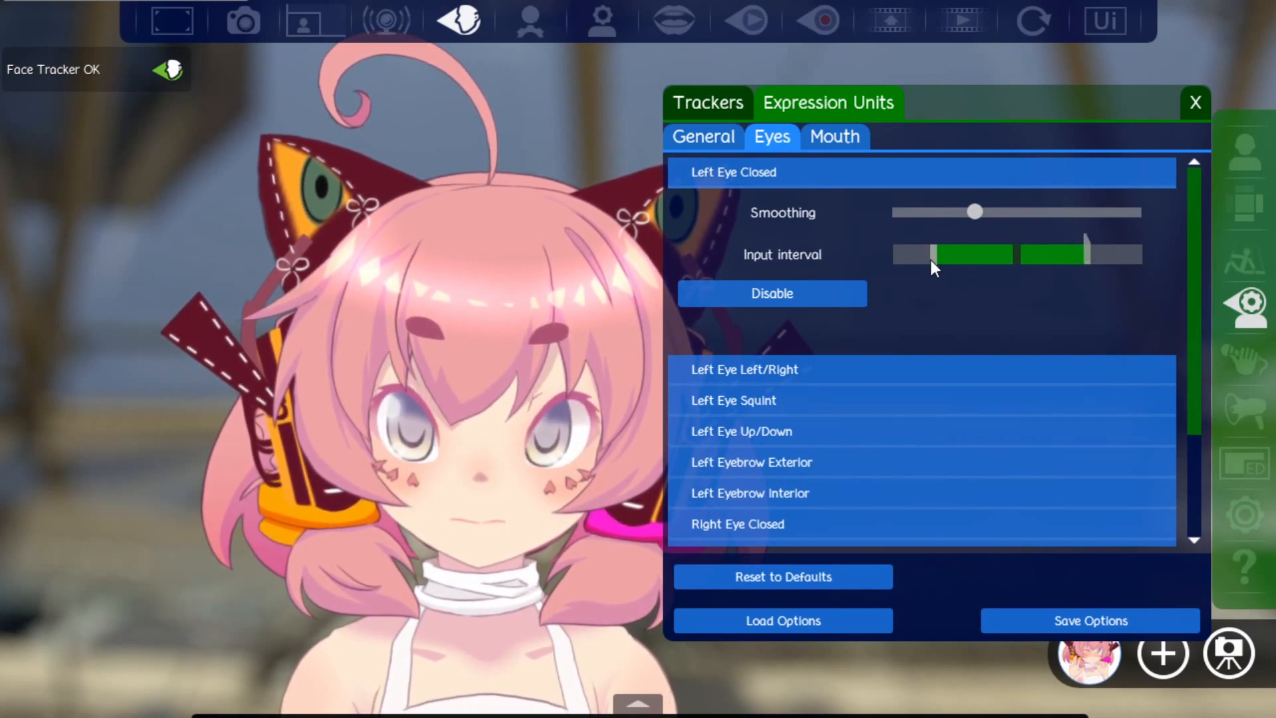
drag(930, 258, 1032, 255)
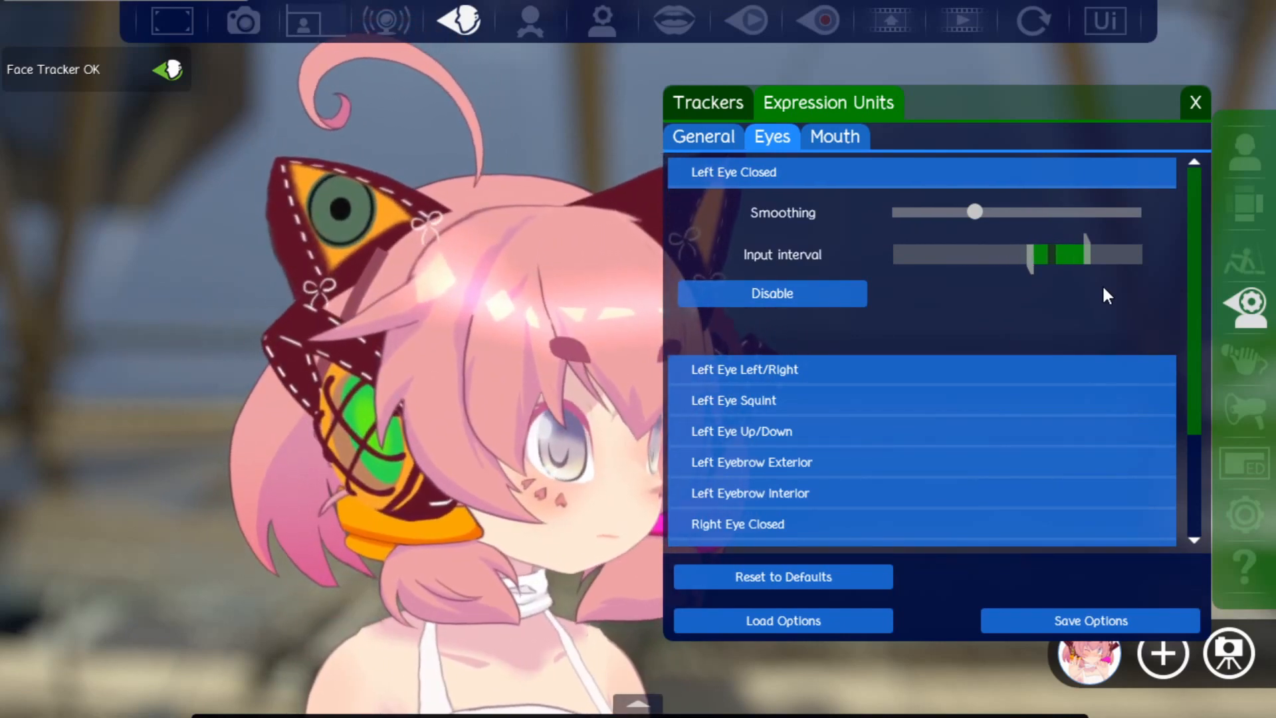
drag(974, 212, 864, 212)
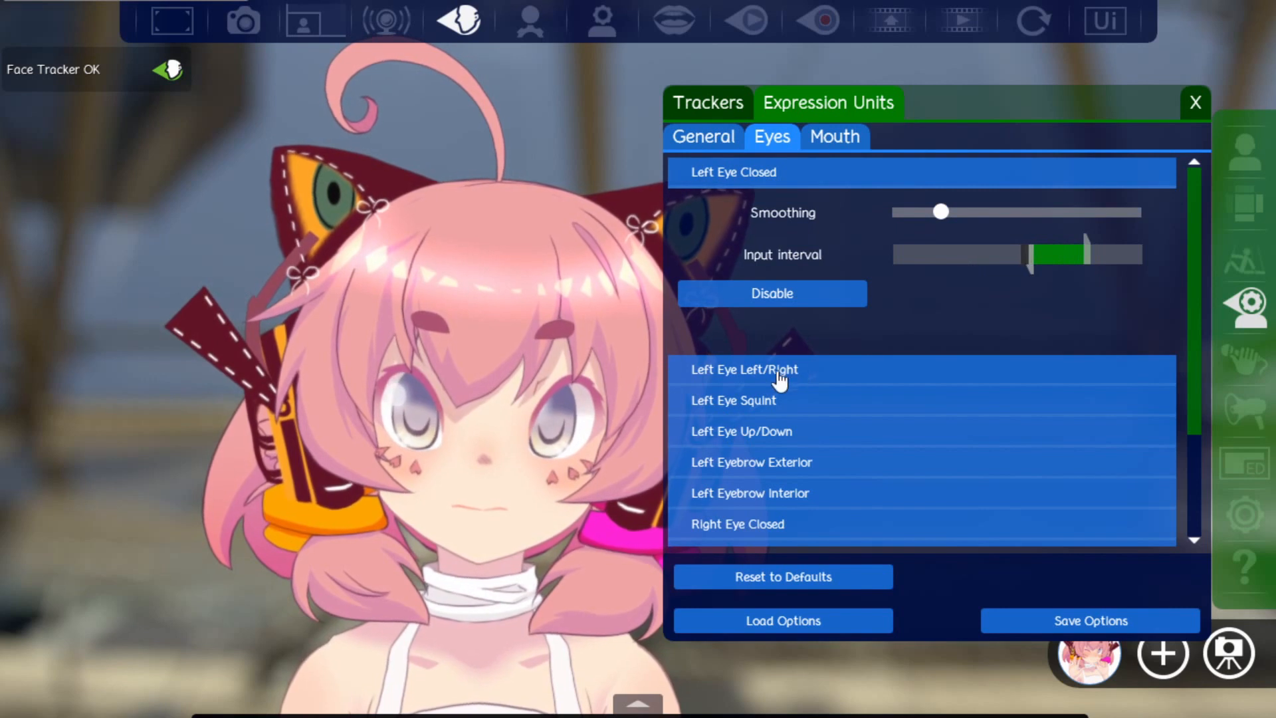
Step: Raise the lower limit of the Right Eye Closed input interval slightly, to a little above the middle
click(794, 525)
scroll(791, 441, down, 3)
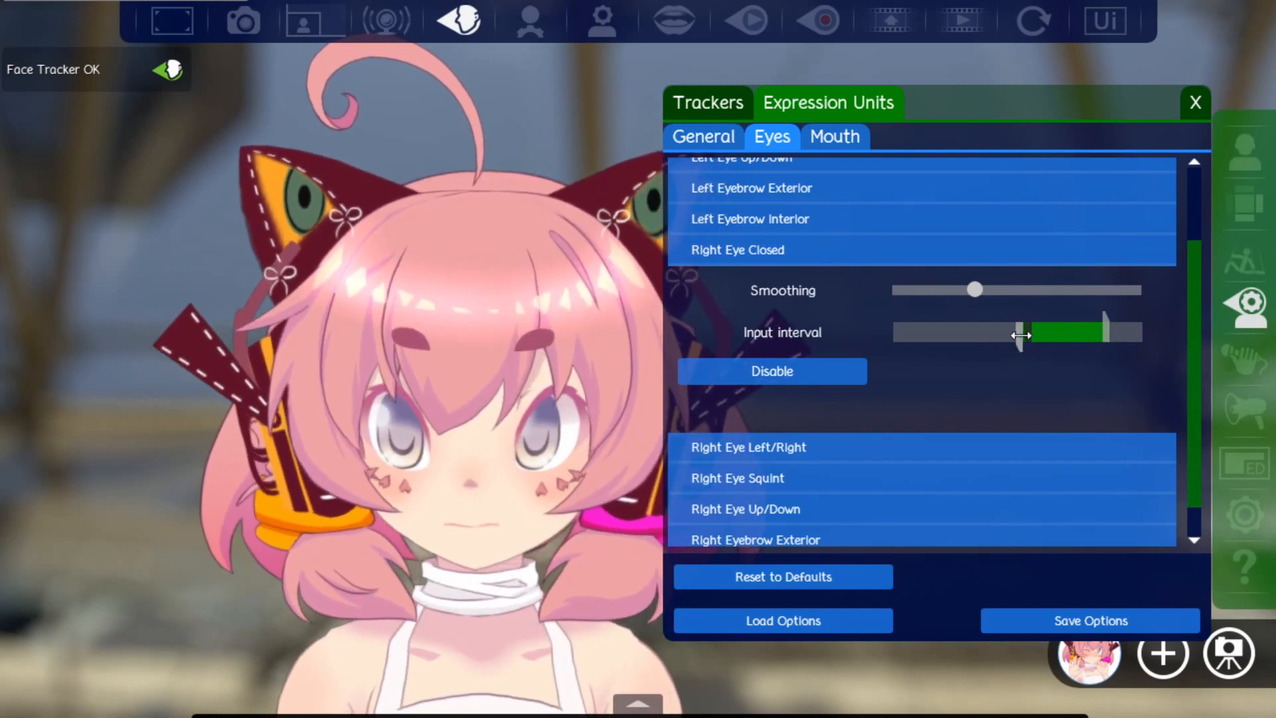
drag(1021, 336, 1043, 336)
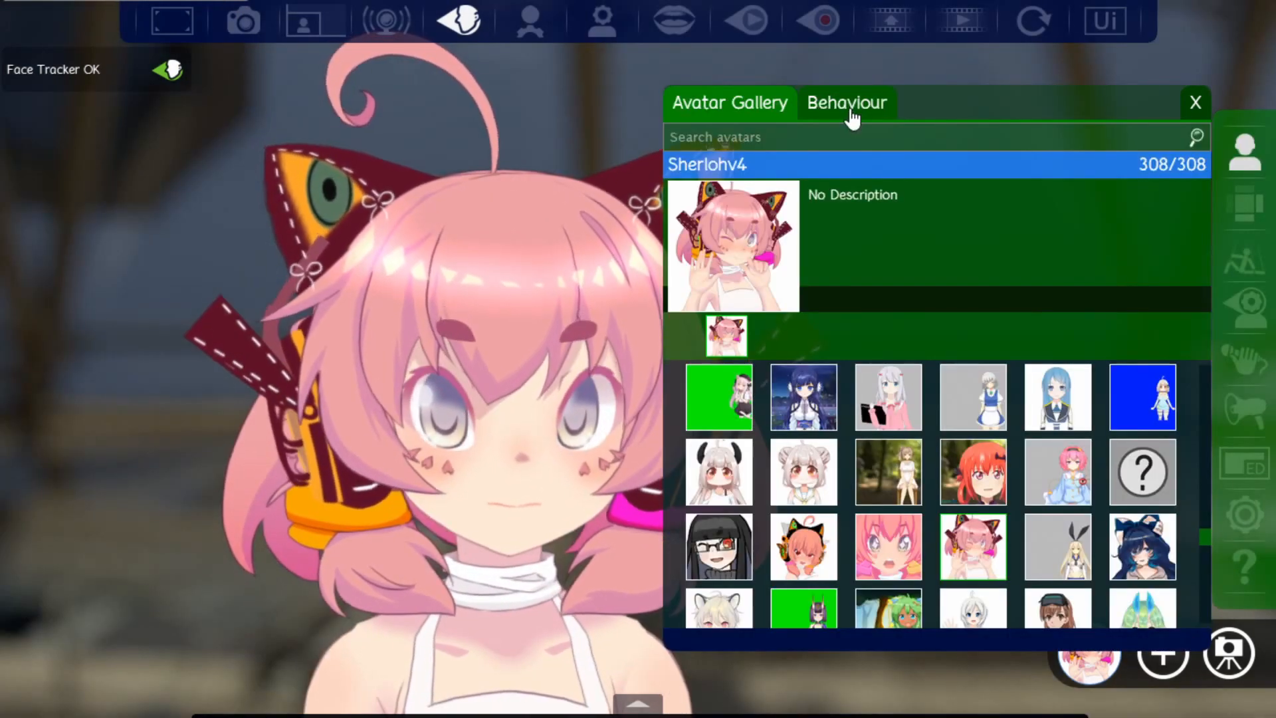
Step: Enable tracked blink and cross eyes in the avatar behaviour options
click(849, 119)
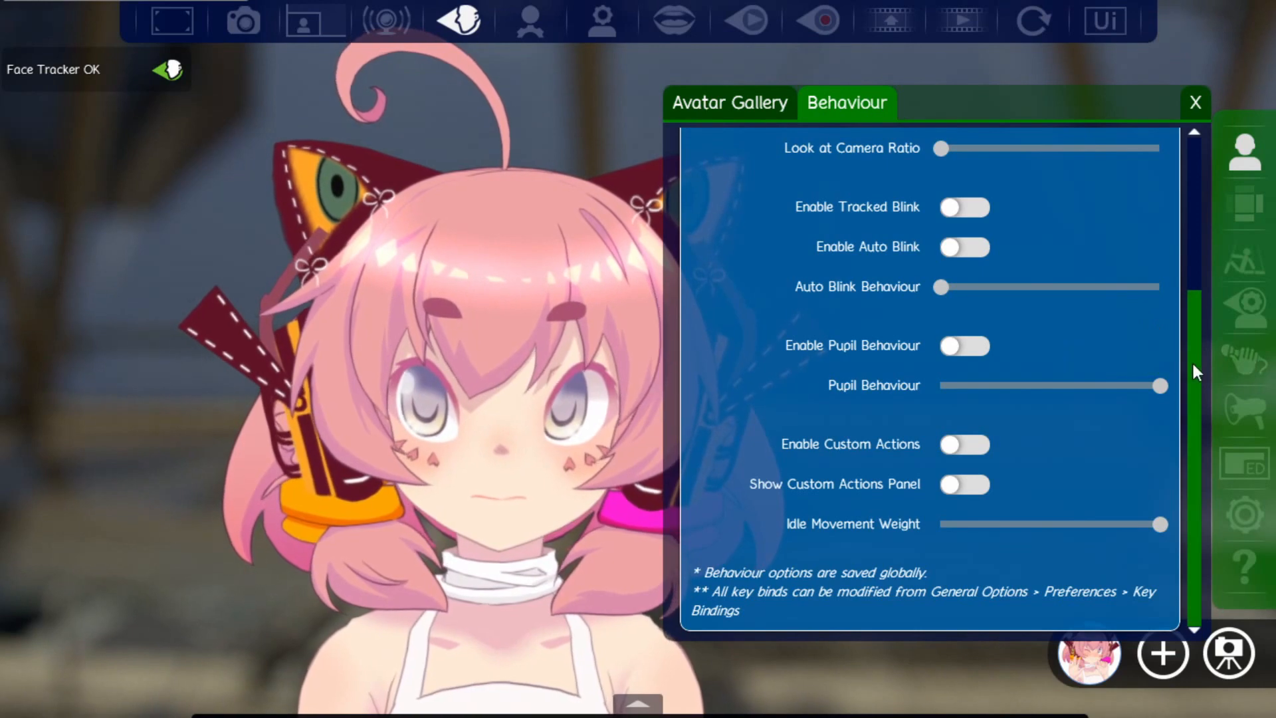
drag(1191, 360, 1170, 136)
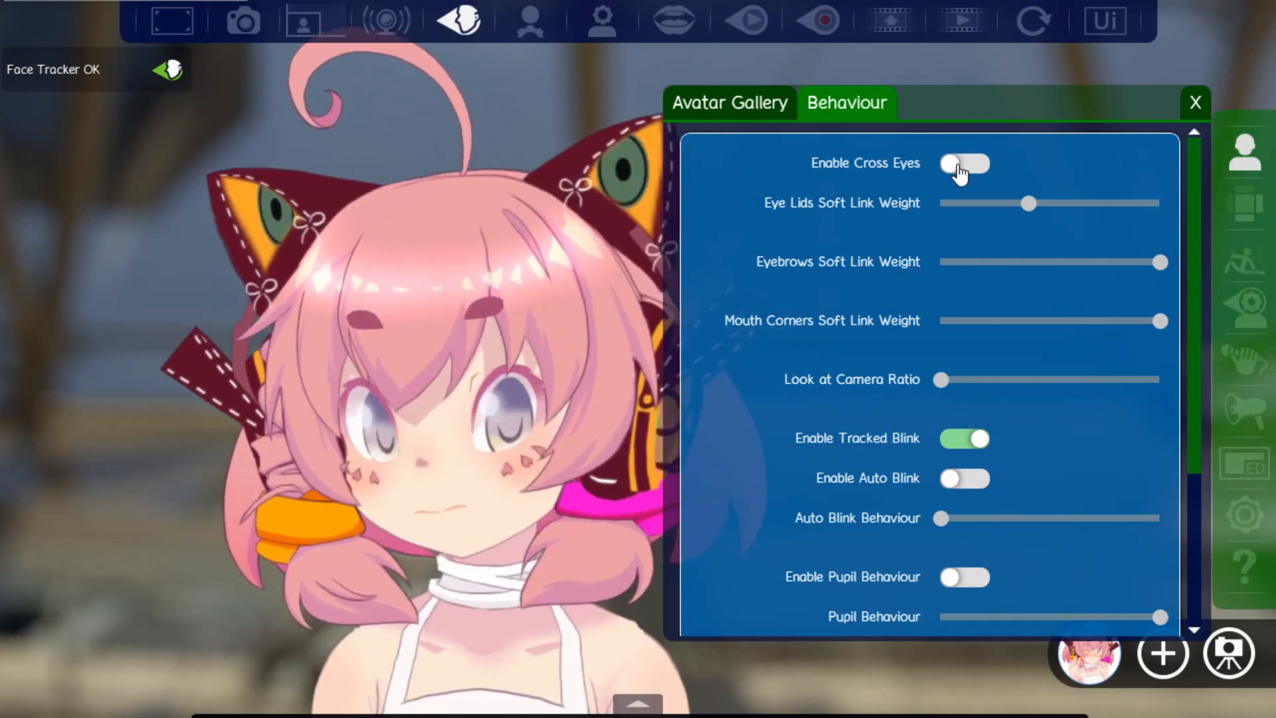
click(960, 166)
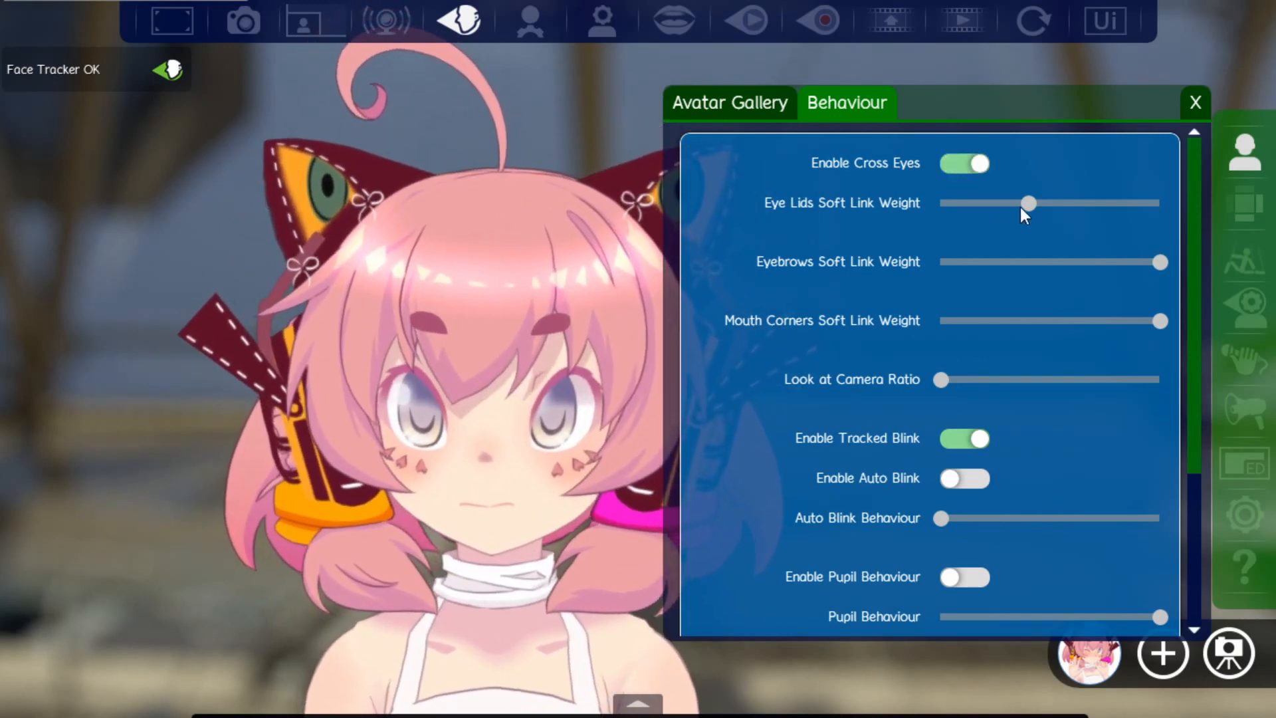
Step: Test the Eye Lids Soft Link Weight at its maximum and minimum, returning it to about 40% of the range
drag(1029, 205, 1159, 212)
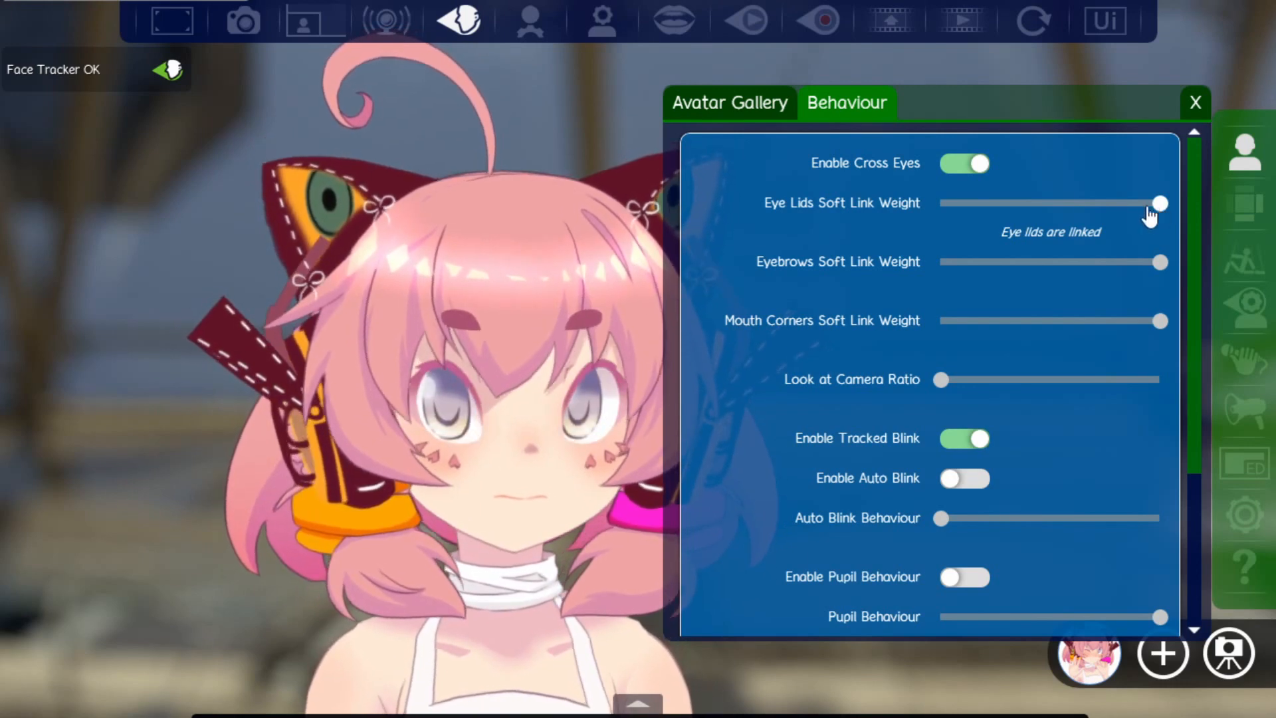
drag(1159, 204, 940, 208)
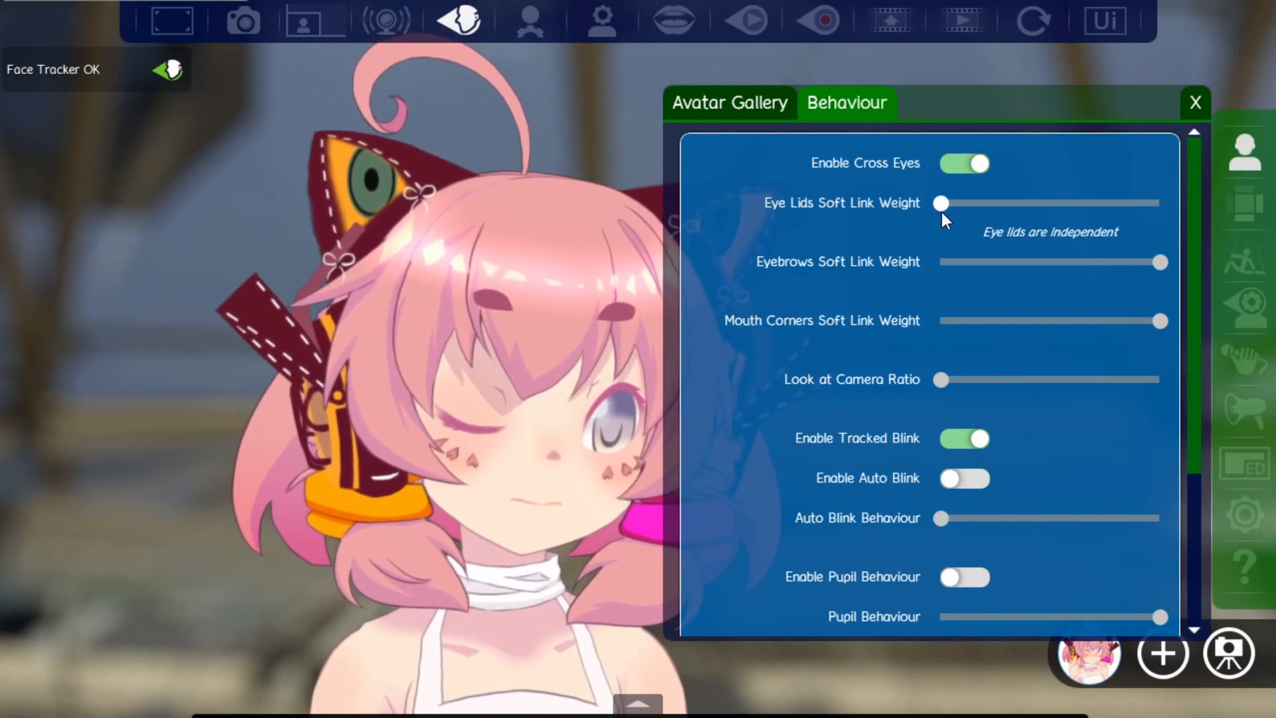
drag(968, 205, 1030, 206)
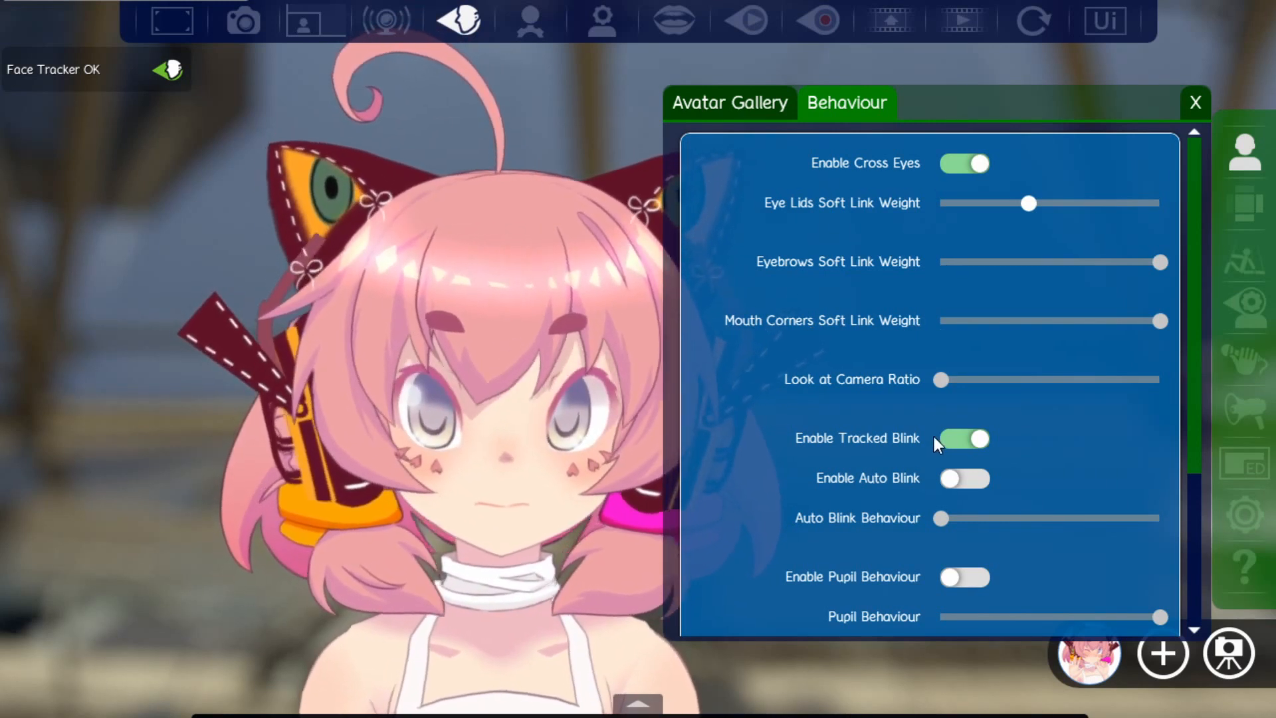
Step: Enable pupil behaviour for the avatar
scroll(928, 434, down, 1)
scroll(928, 437, down, 5)
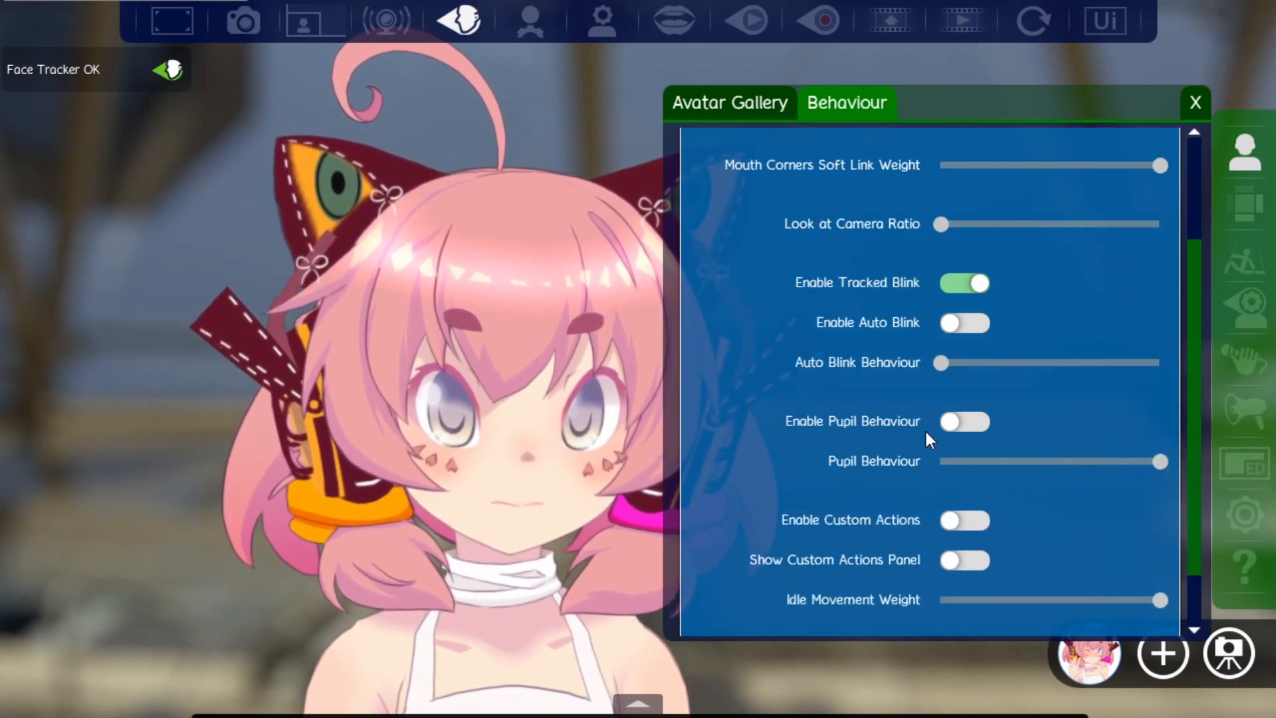
click(962, 431)
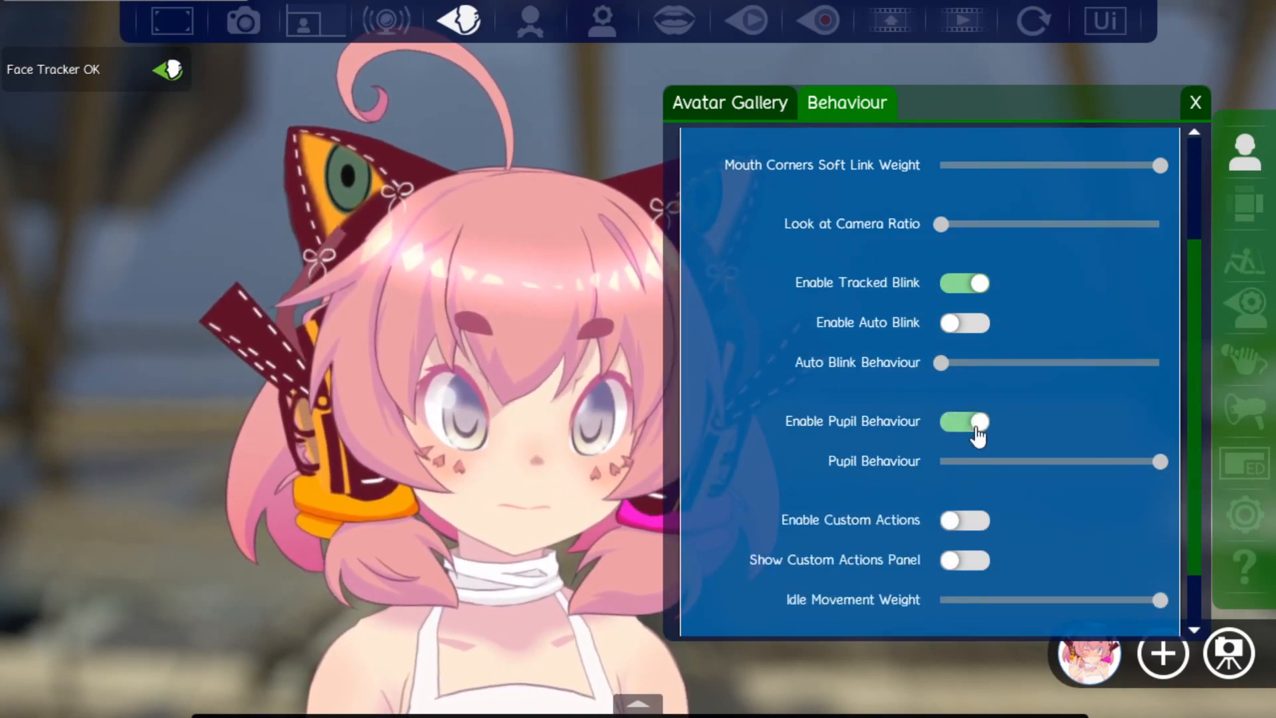